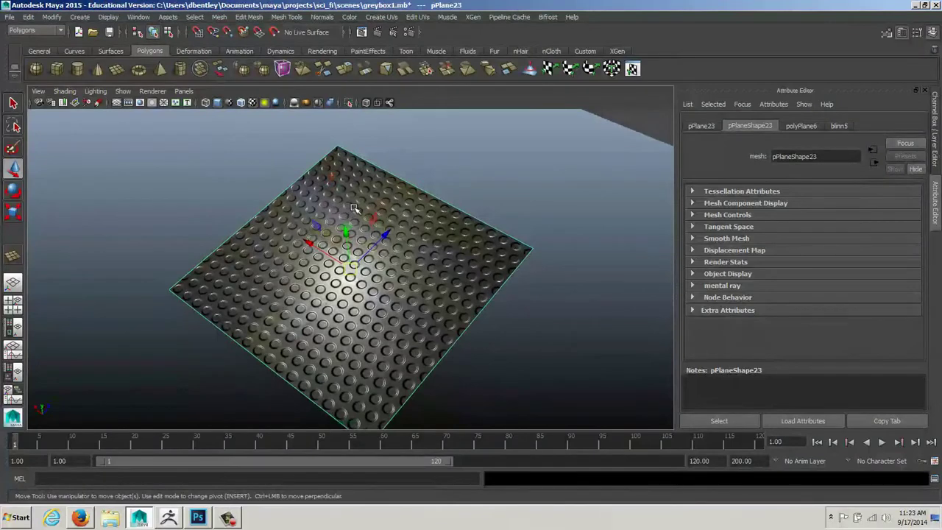
# Move the point light around above the studded plane, examining how its highlight travels across the bumpy surface
pyautogui.click(424, 180)
pyautogui.keyDown('alt'); pyautogui.moveTo(424, 180); pyautogui.dragTo(391, 204); pyautogui.keyUp('alt')
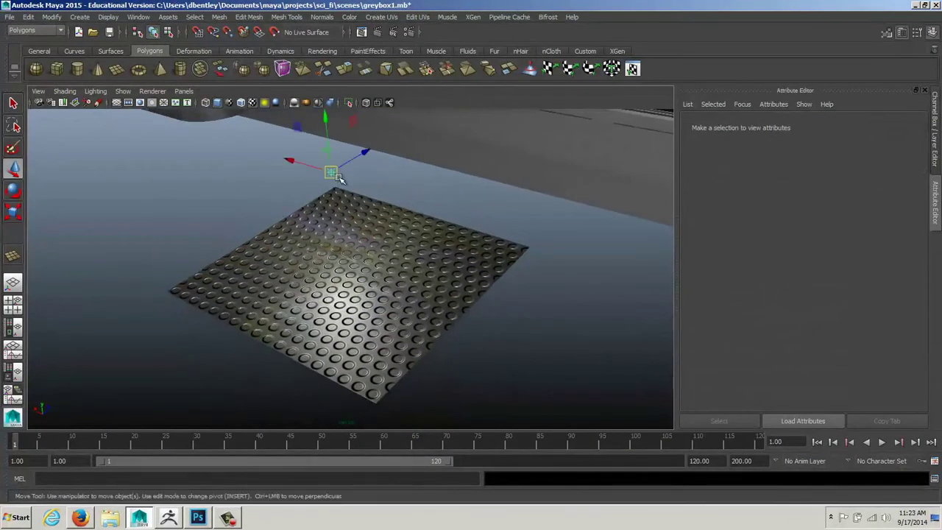
pyautogui.click(327, 158)
pyautogui.keyDown('alt'); pyautogui.moveTo(338, 177); pyautogui.dragTo(384, 256); pyautogui.keyUp('alt')
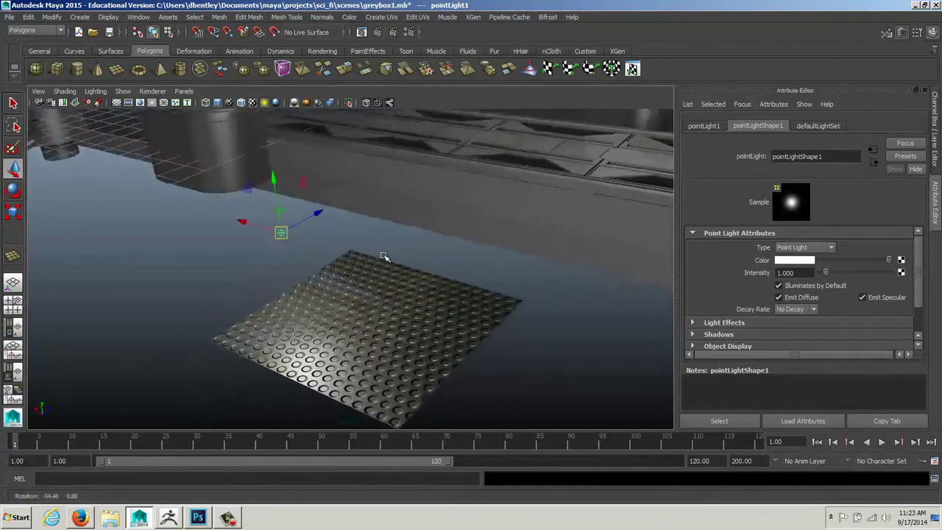
pyautogui.moveTo(281, 233); pyautogui.dragTo(407, 282)
pyautogui.keyDown('alt'); pyautogui.moveTo(408, 281); pyautogui.dragTo(384, 263, button='right'); pyautogui.keyUp('alt')
pyautogui.keyDown('alt'); pyautogui.moveTo(385, 262); pyautogui.dragTo(443, 267); pyautogui.keyUp('alt')
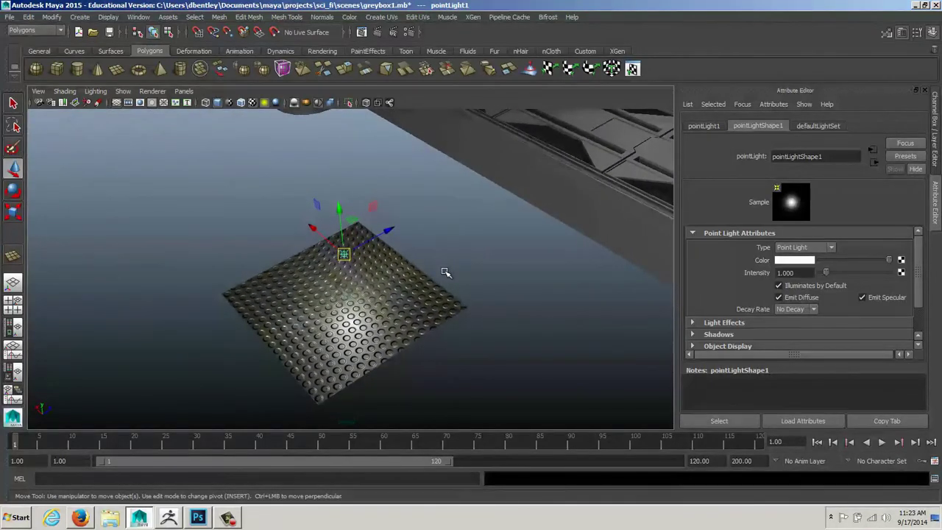
# Switch to Photoshop and toggle the visibility of Layer 2 and the text layer off and on to inspect each
pyautogui.hotkey('alt', 'Tab')
pyautogui.hotkey('alt', 'Tab')
pyautogui.hotkey('alt', 'Tab')
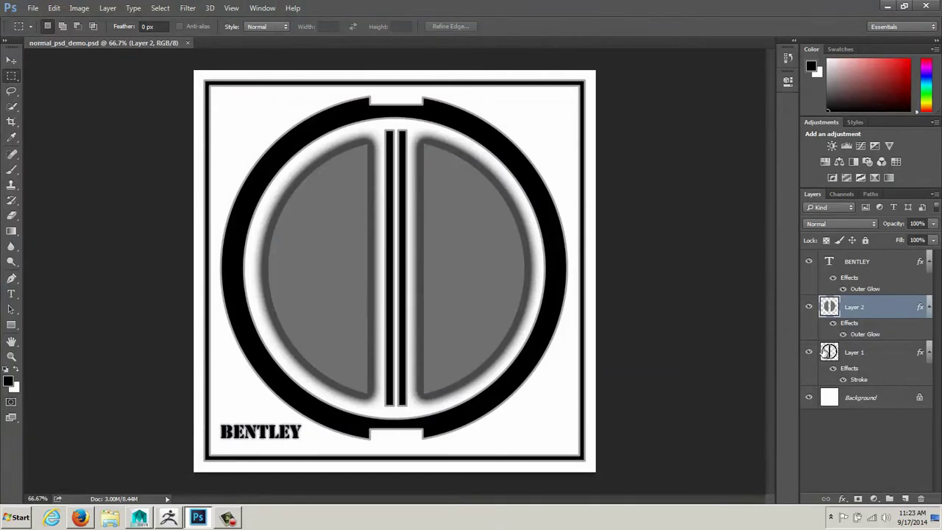
pyautogui.click(809, 309)
pyautogui.click(808, 308)
pyautogui.click(809, 263)
pyautogui.click(808, 263)
# Add a Color Overlay in mid grey 9a9a9a to the text layer
pyautogui.click(852, 265)
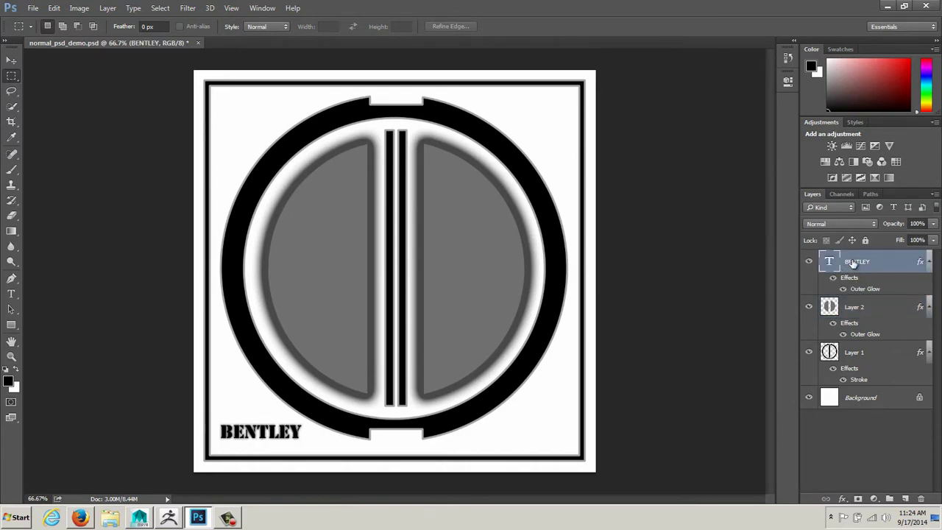
pyautogui.doubleClick(854, 262)
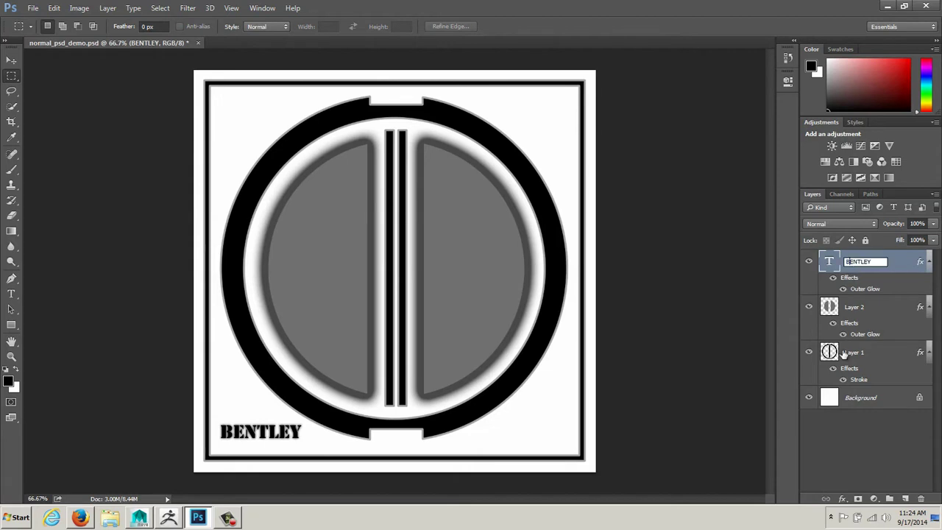
pyautogui.click(845, 499)
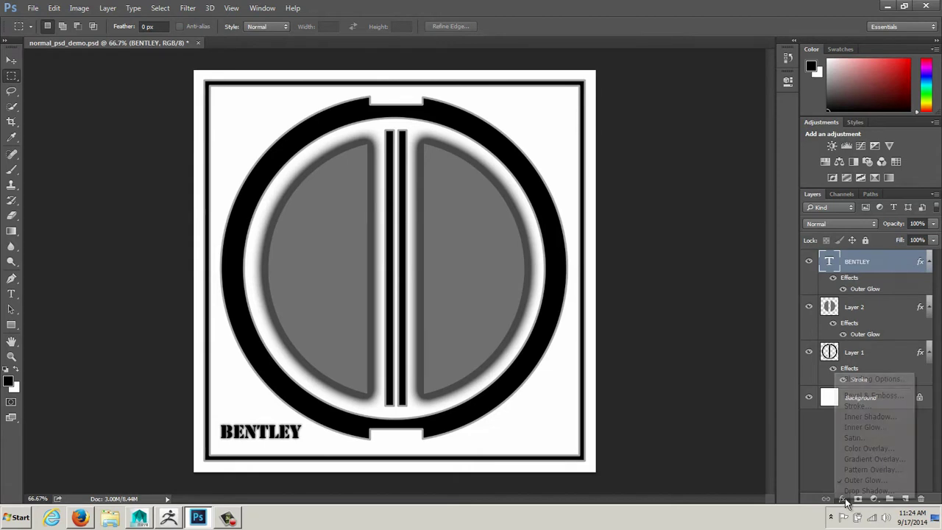
pyautogui.click(862, 449)
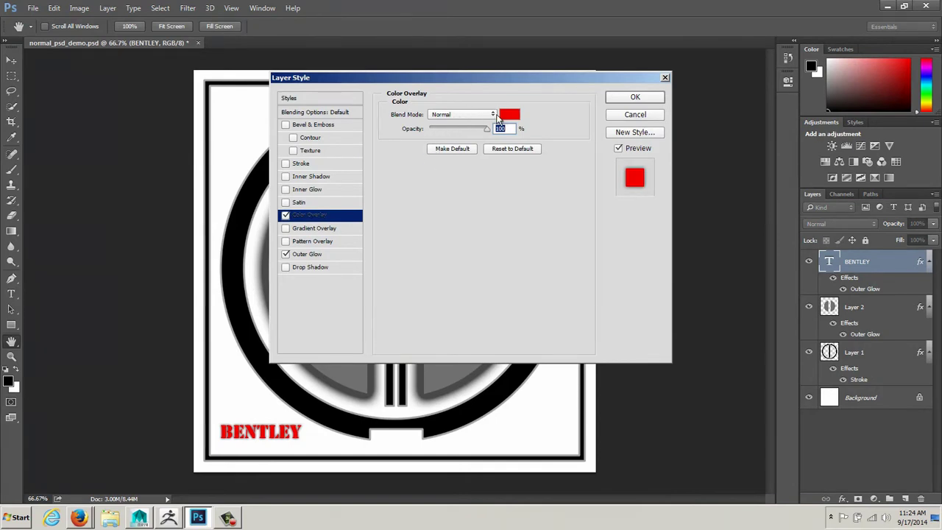
pyautogui.click(507, 115)
pyautogui.moveTo(346, 148)
pyautogui.mouseDown()
pyautogui.moveTo(319, 163)
pyautogui.moveTo(309, 189)
pyautogui.moveTo(310, 213)
pyautogui.moveTo(319, 213)
pyautogui.moveTo(311, 189)
pyautogui.mouseUp()
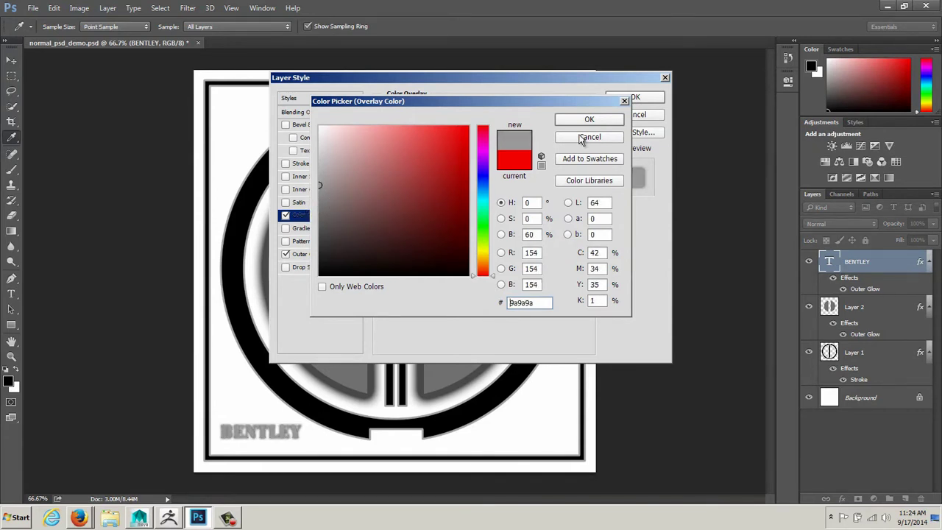
pyautogui.click(587, 120)
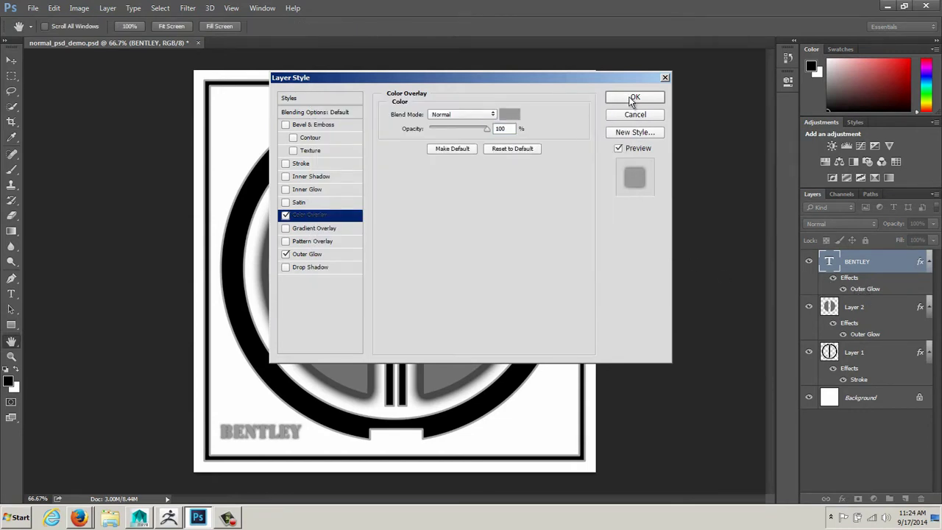
# Reduce the text layer's Outer Glow opacity to about 44% and apply the layer style
pyautogui.click(307, 256)
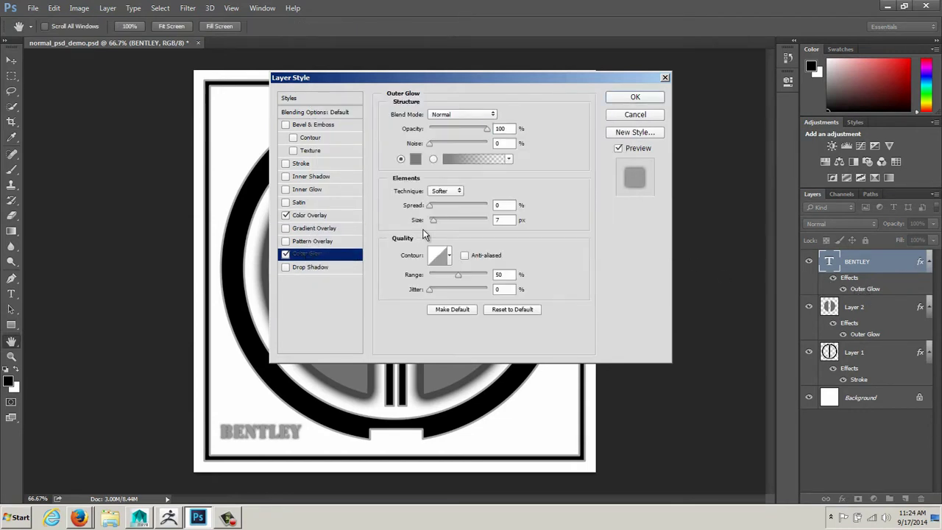
pyautogui.moveTo(464, 81); pyautogui.dragTo(560, 90)
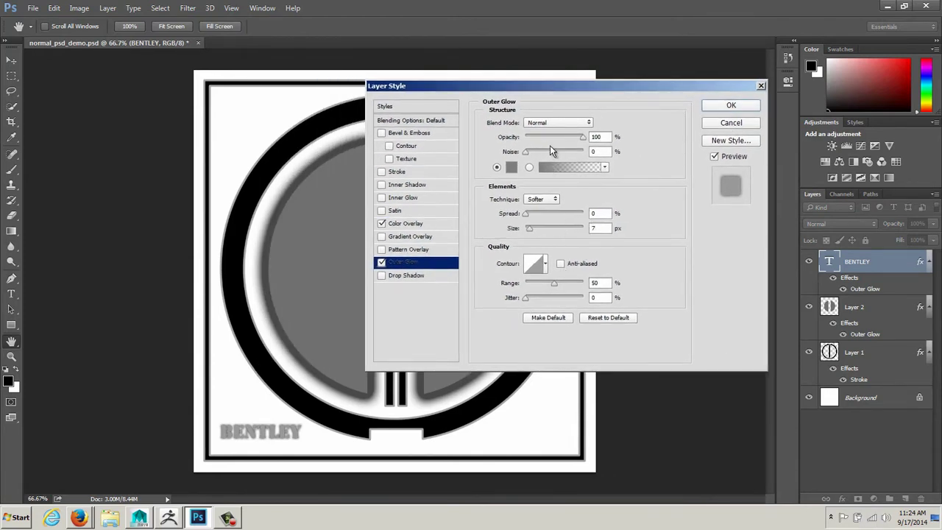
pyautogui.moveTo(581, 137); pyautogui.dragTo(546, 145)
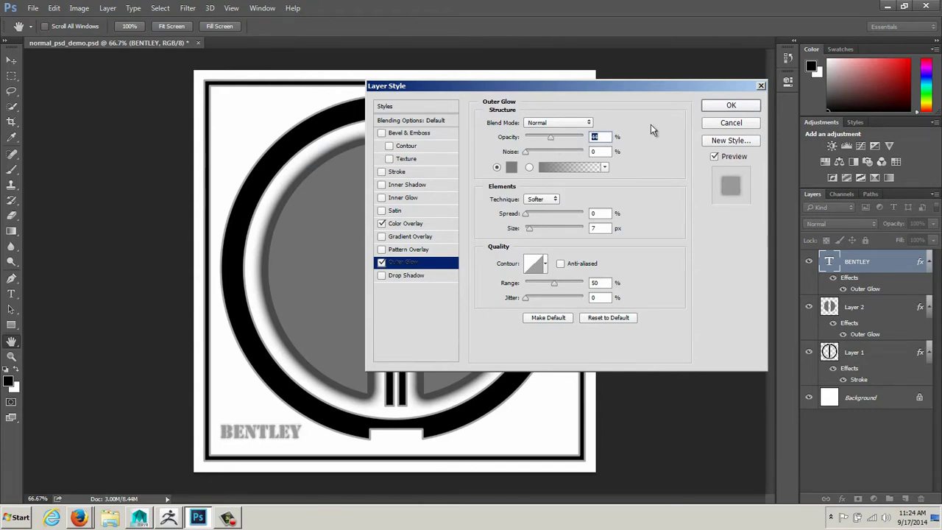
pyautogui.click(729, 107)
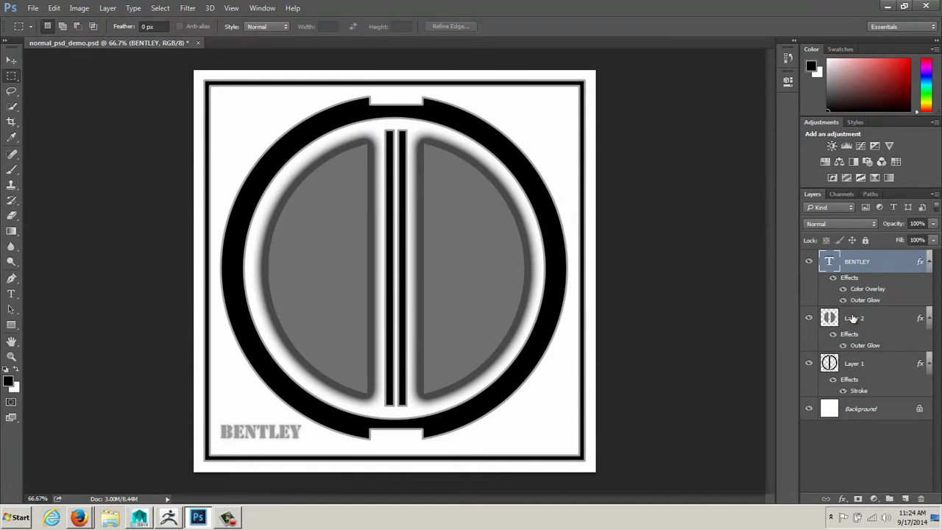
# Add a black Stroke effect about 8 px wide to Layer 2
pyautogui.click(853, 317)
pyautogui.click(841, 498)
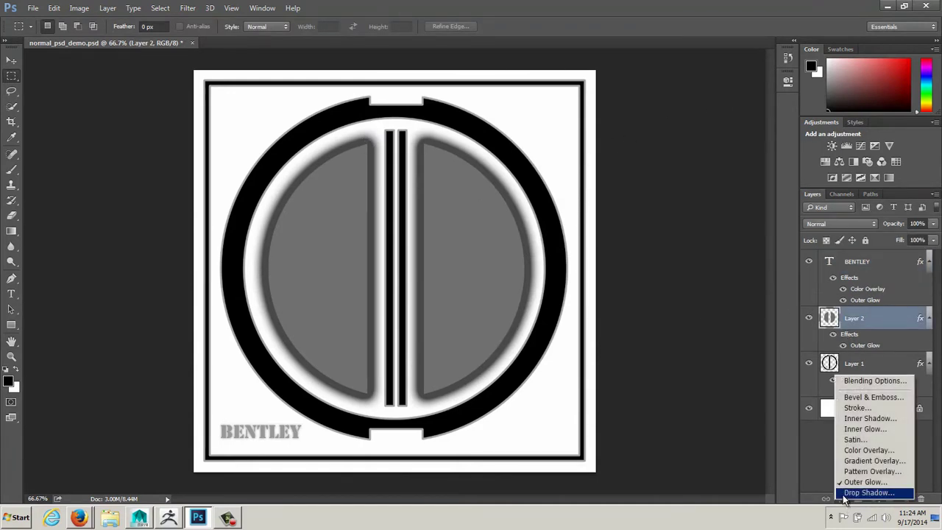
pyautogui.click(857, 408)
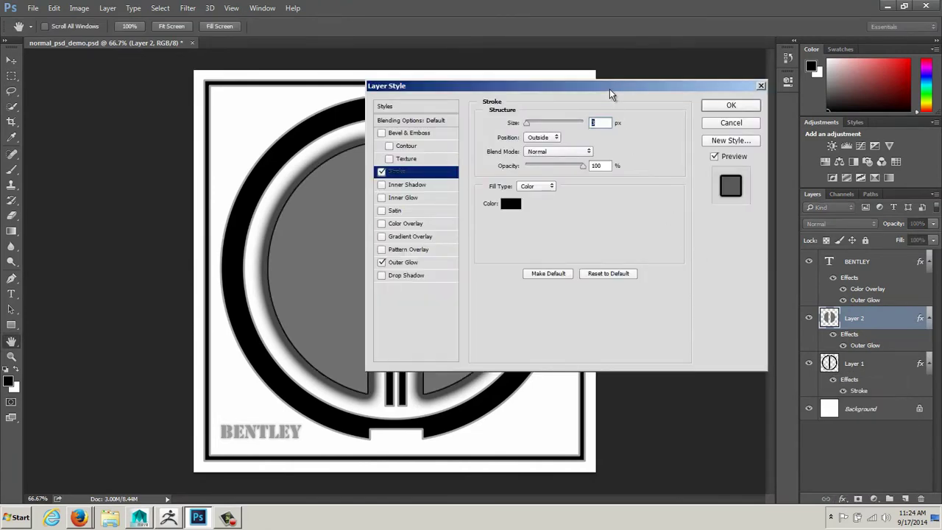
pyautogui.moveTo(609, 94); pyautogui.dragTo(655, 160)
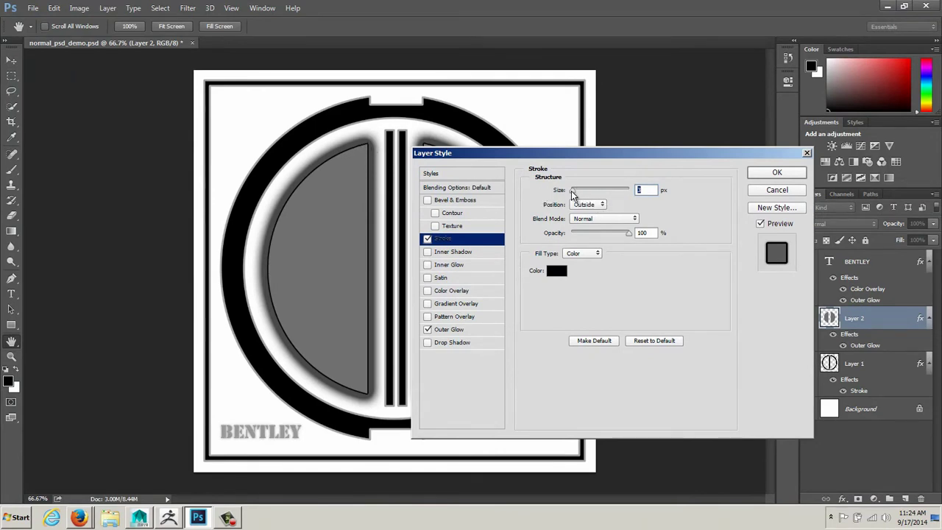
pyautogui.moveTo(573, 193); pyautogui.dragTo(577, 193)
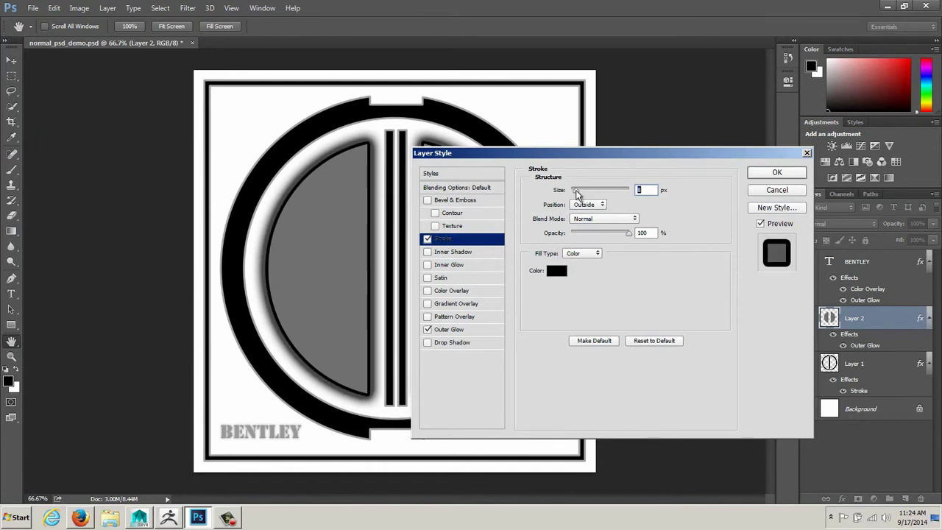
# Set Layer 2's stroke position to Center and its opacity to 87%, and apply the layer style
pyautogui.click(601, 217)
pyautogui.click(597, 209)
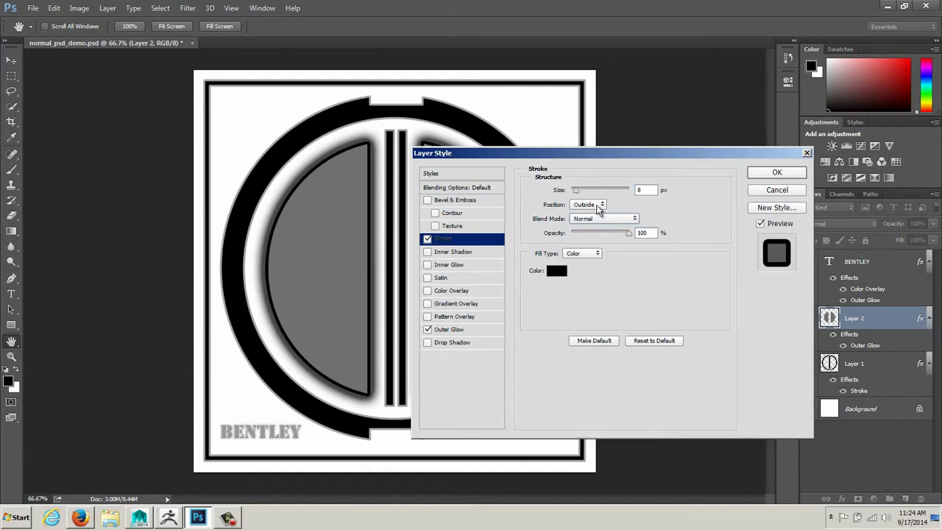
pyautogui.click(597, 206)
pyautogui.click(591, 224)
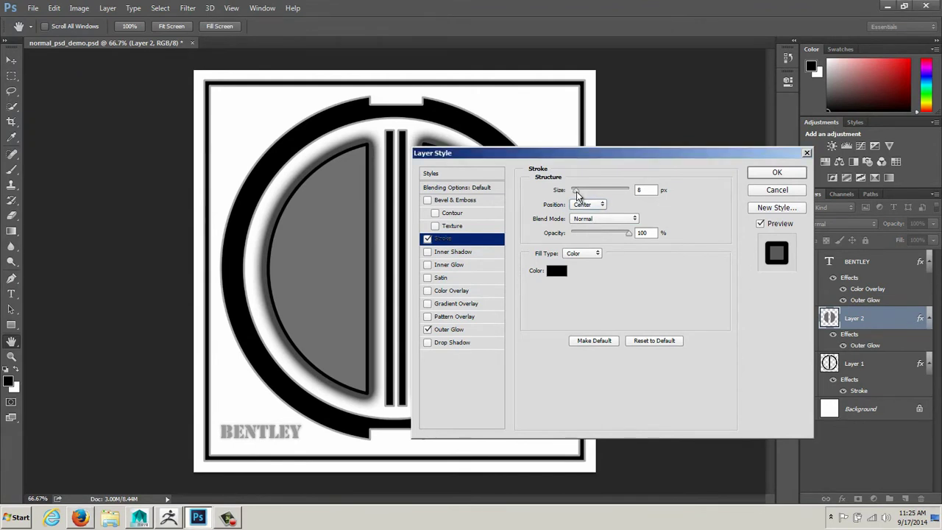
pyautogui.moveTo(628, 234); pyautogui.dragTo(622, 238)
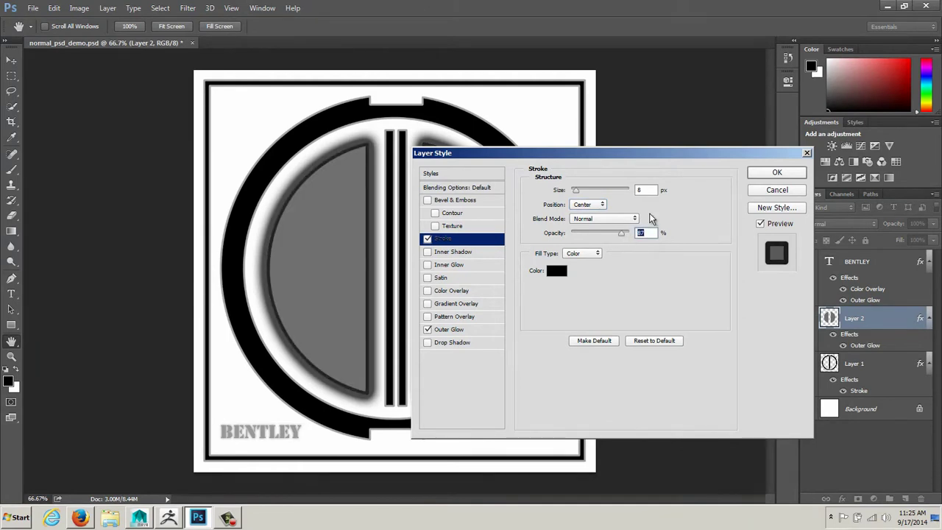
pyautogui.click(765, 177)
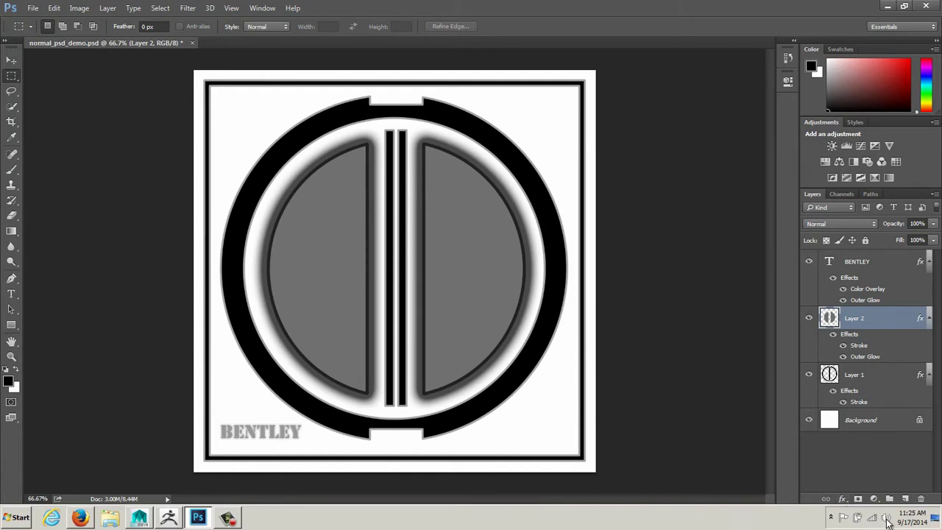
pyautogui.click(886, 518)
pyautogui.moveTo(887, 407); pyautogui.dragTo(884, 423)
pyautogui.click(376, 291)
# Start saving the image as a separate copy, with Targa as the file format
pyautogui.click(33, 8)
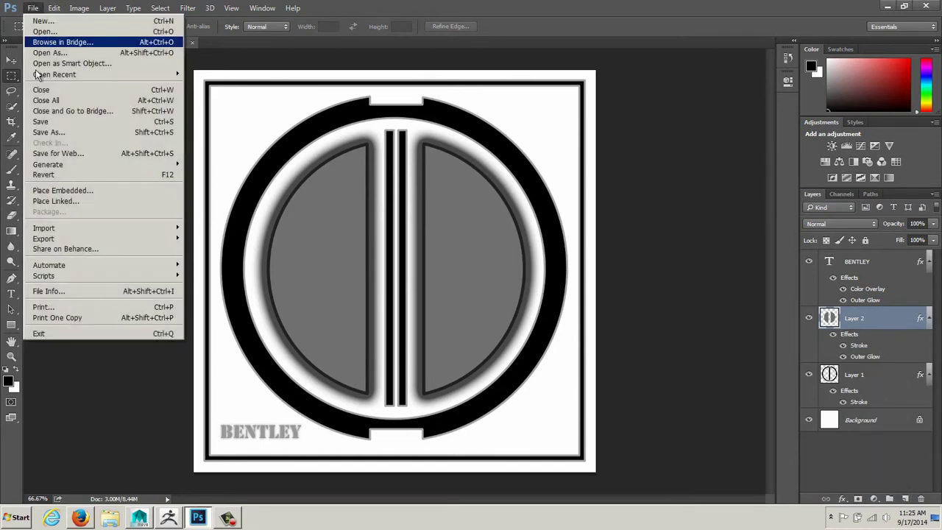
pyautogui.click(62, 136)
pyautogui.click(190, 237)
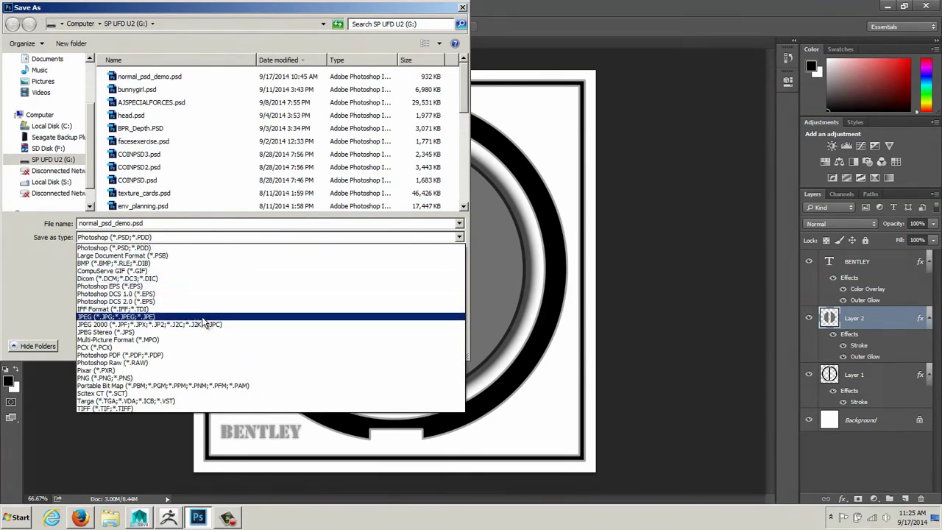
pyautogui.click(154, 401)
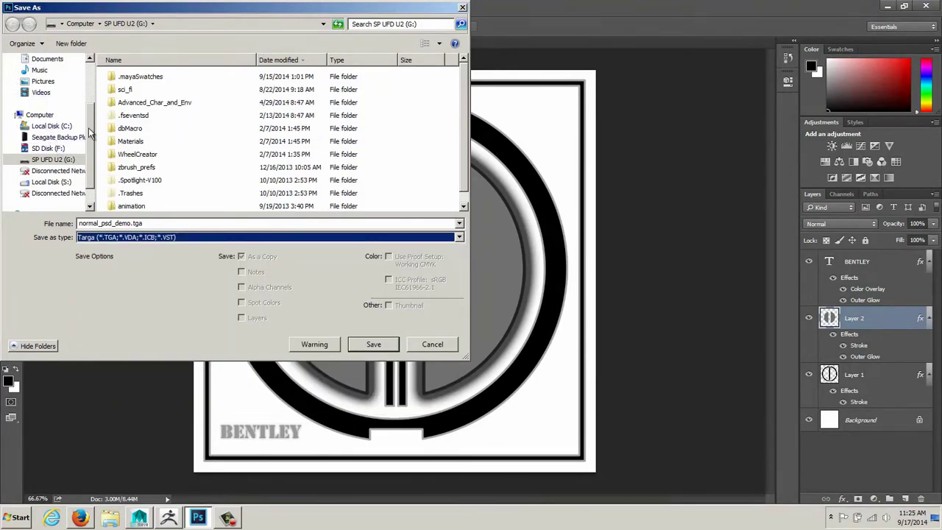
# Save normal_psd_demo.tga in the Documents folder maya/projects/sci_fi/sourceimages at 24 bits/pixel
pyautogui.moveTo(88, 133); pyautogui.dragTo(90, 105)
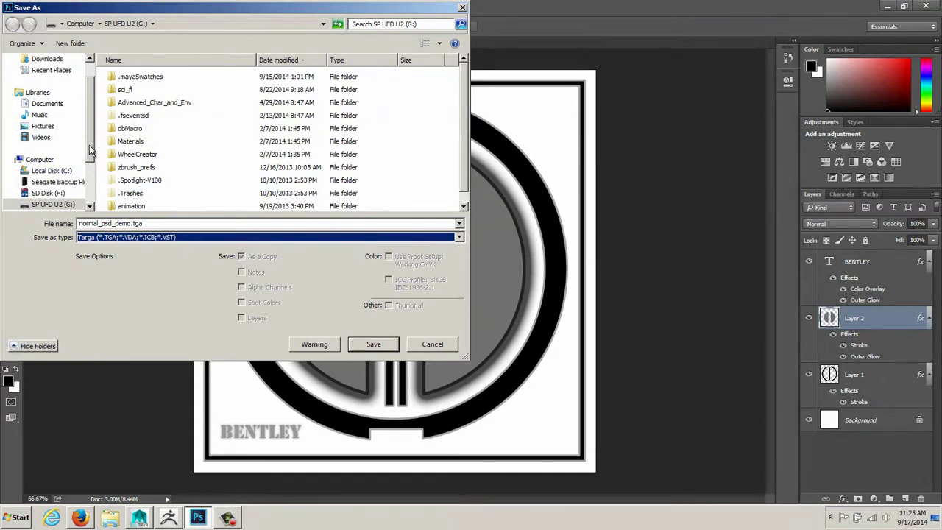
pyautogui.click(56, 105)
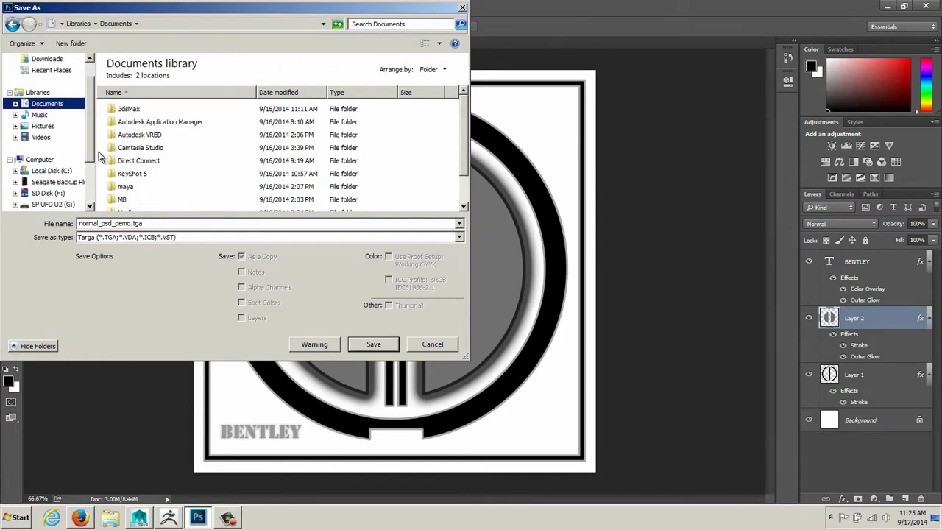
pyautogui.scroll(-1, 92, 151)
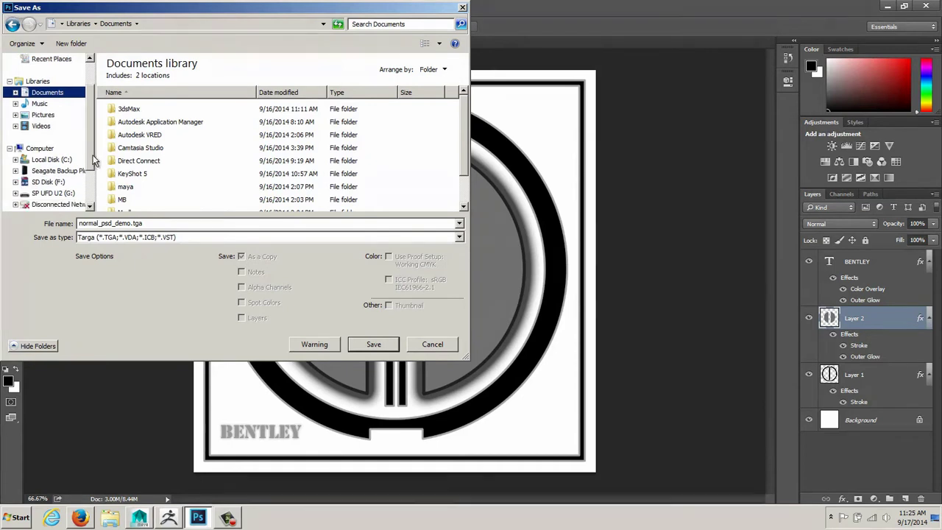
pyautogui.doubleClick(126, 187)
pyautogui.click(124, 123)
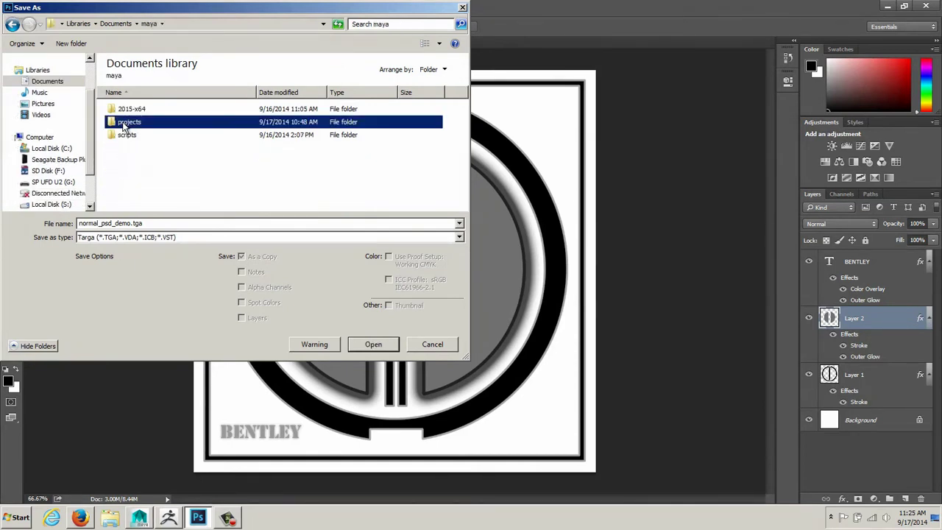
pyautogui.doubleClick(116, 123)
pyautogui.doubleClick(120, 123)
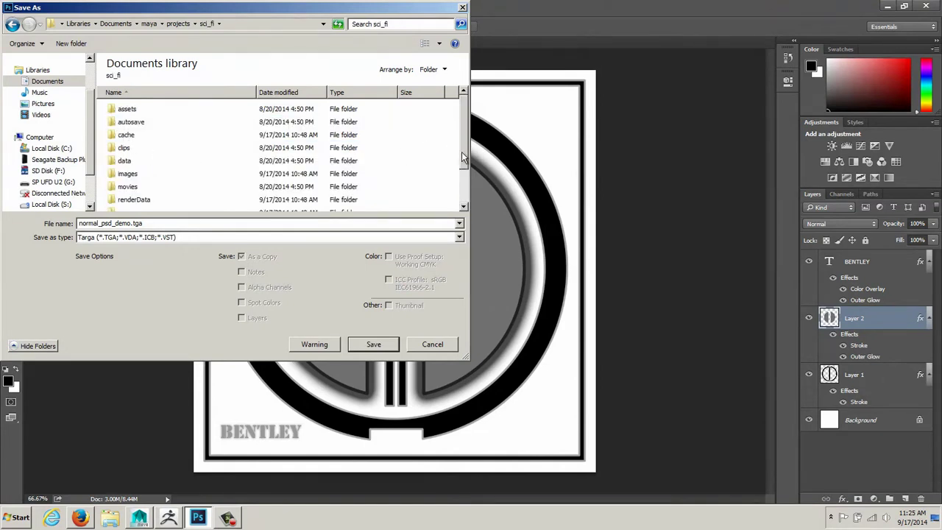
pyautogui.scroll(-2, 442, 195)
pyautogui.doubleClick(150, 206)
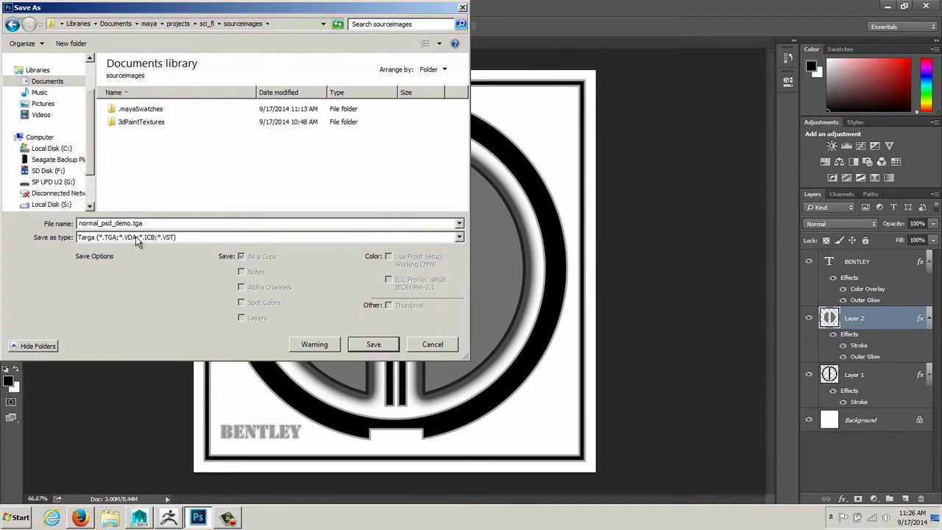
pyautogui.click(373, 344)
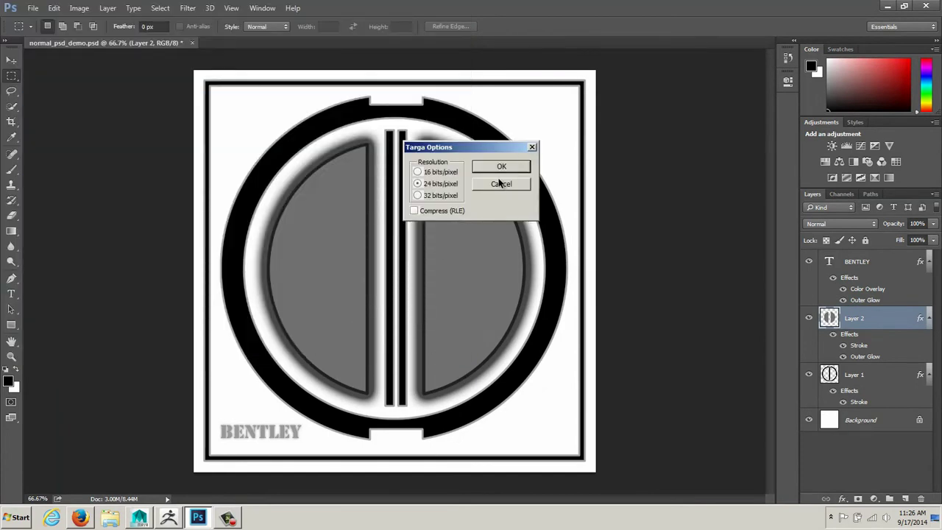
pyautogui.click(499, 166)
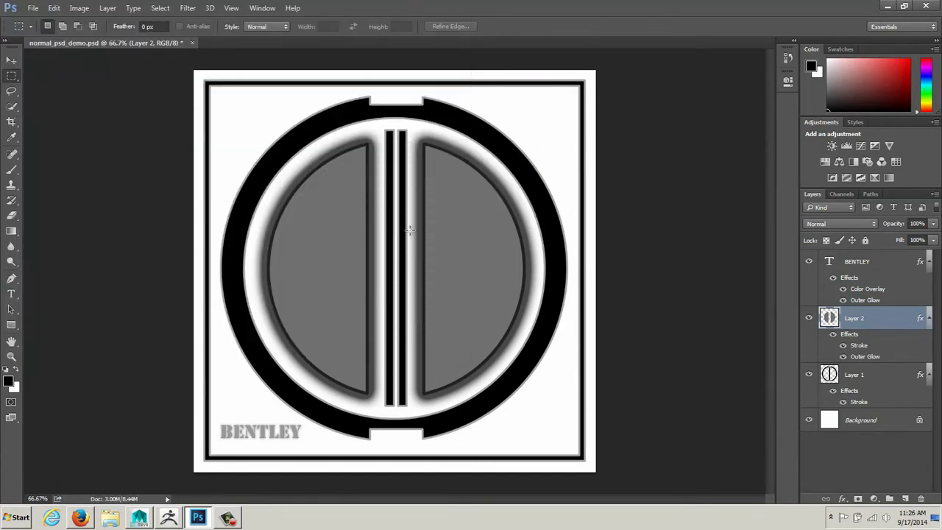
# Minimize Photoshop to return to the Maya scene and deselect the point light
pyautogui.click(884, 7)
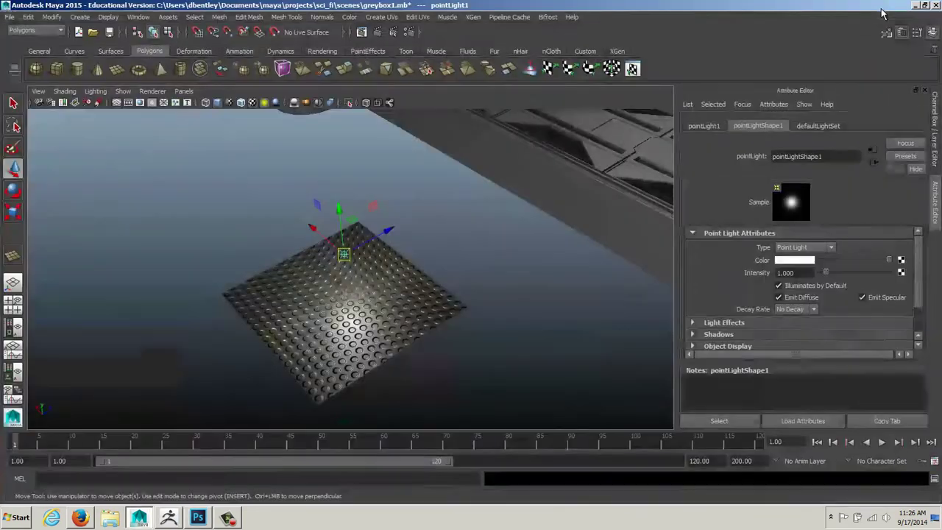
pyautogui.click(303, 203)
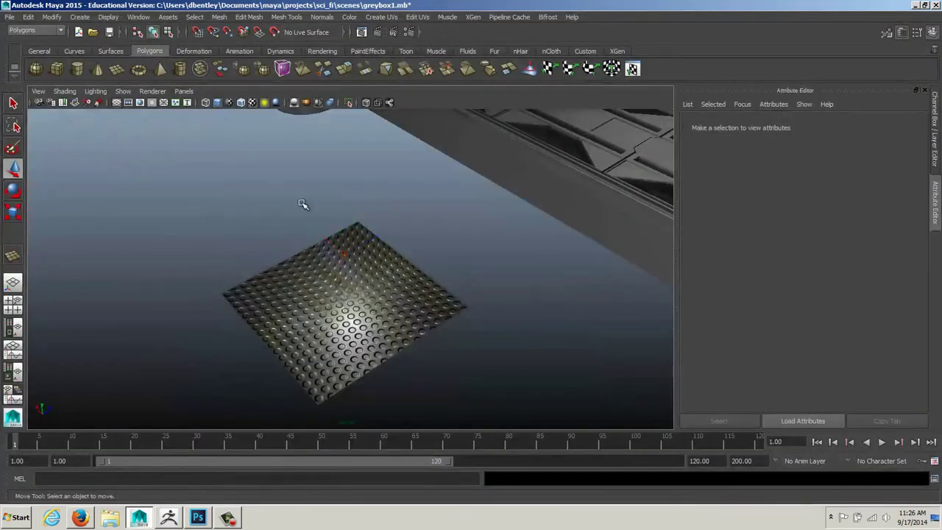
# Minimize Maya and launch CrazyBump
pyautogui.click(916, 6)
pyautogui.click(19, 521)
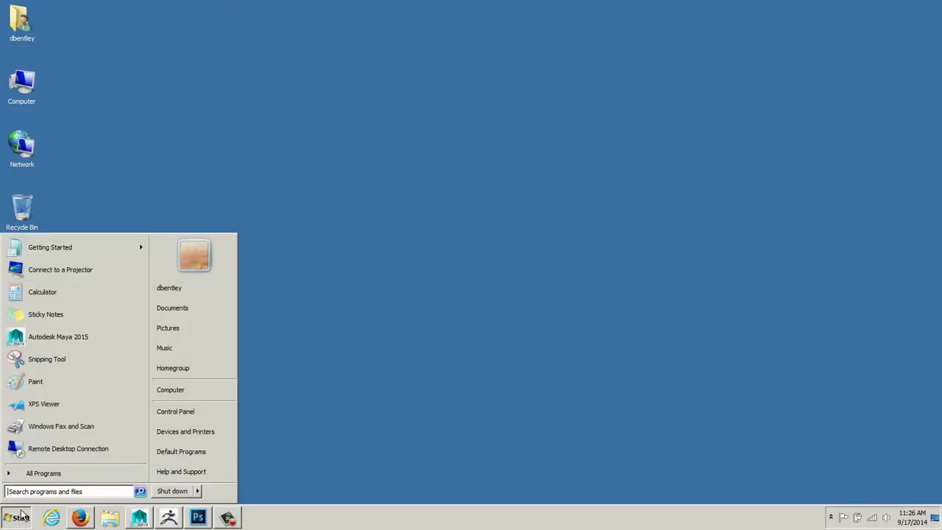
pyautogui.click(37, 473)
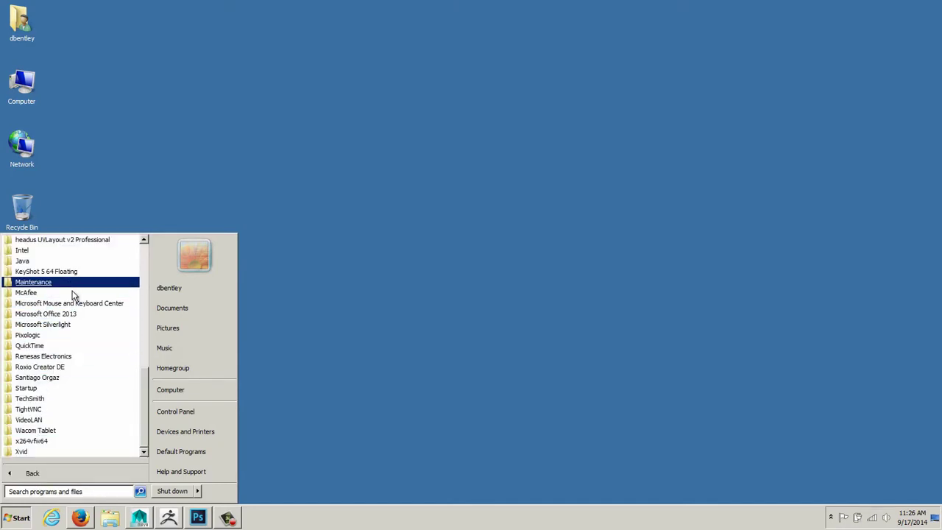
pyautogui.moveTo(145, 384); pyautogui.dragTo(144, 342)
pyautogui.click(46, 316)
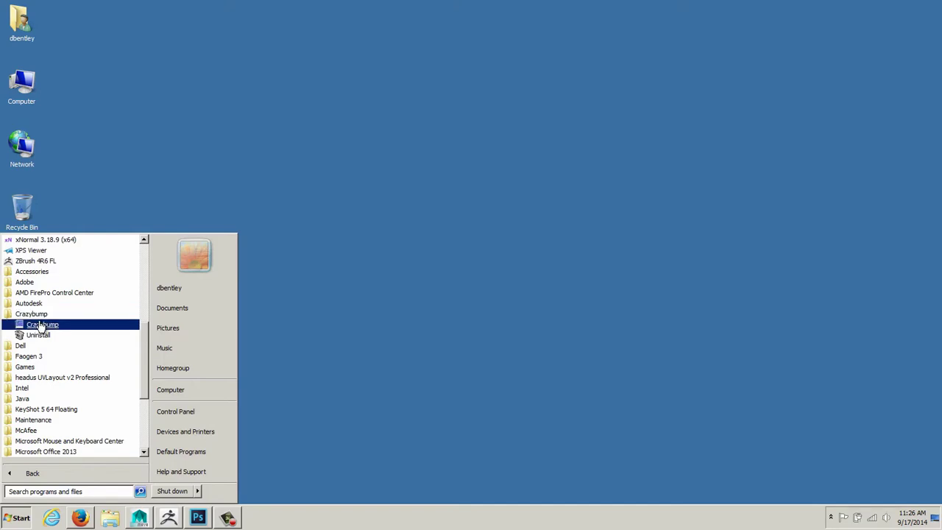
pyautogui.click(42, 324)
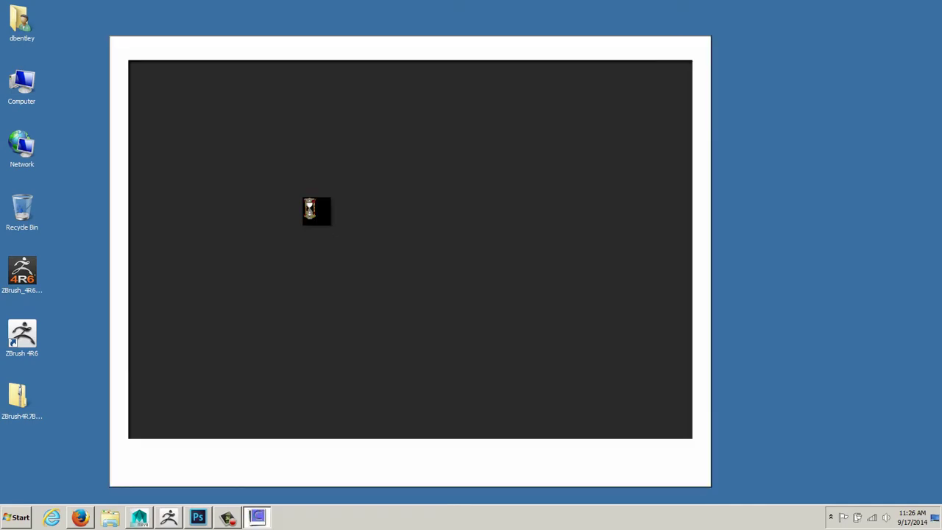
# Start opening a heightmap from file and browse to the sourceimages folder in maya/projects/sci_fi
pyautogui.click(139, 462)
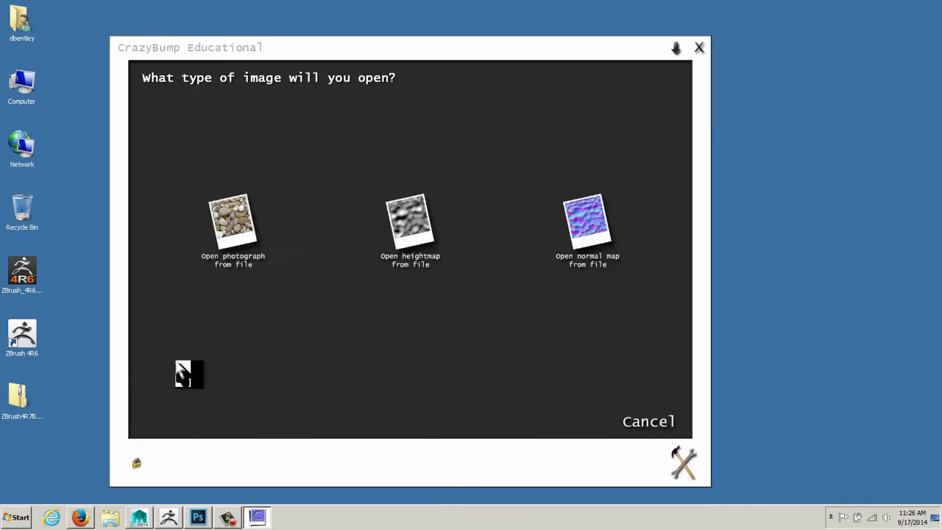
pyautogui.click(421, 226)
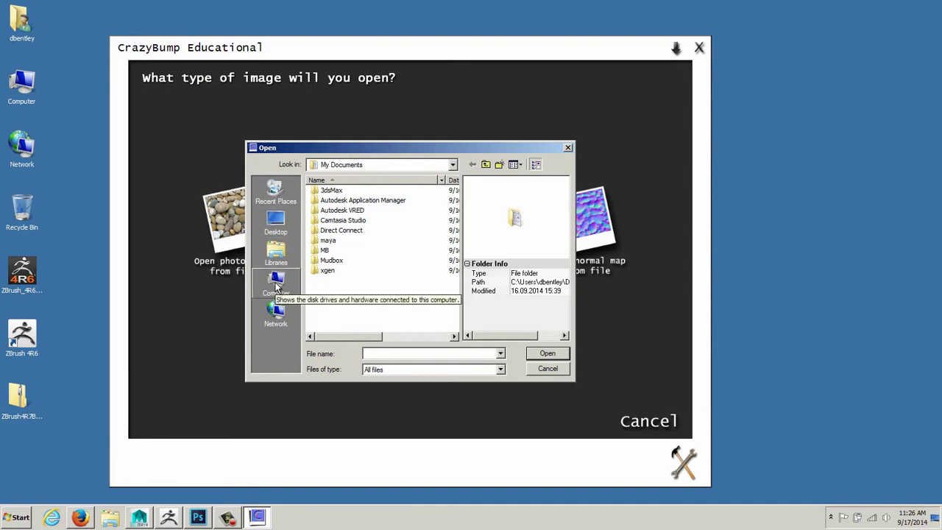
pyautogui.doubleClick(327, 241)
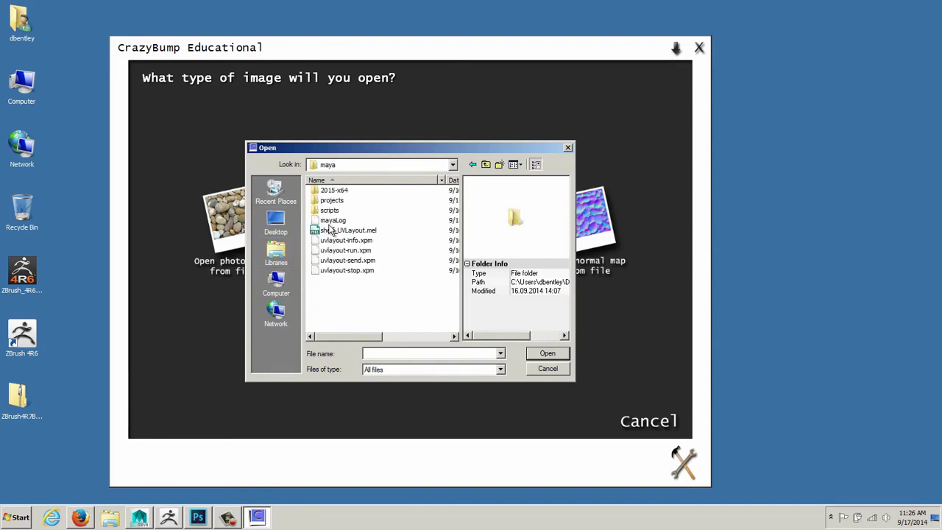
pyautogui.doubleClick(329, 201)
pyautogui.doubleClick(328, 202)
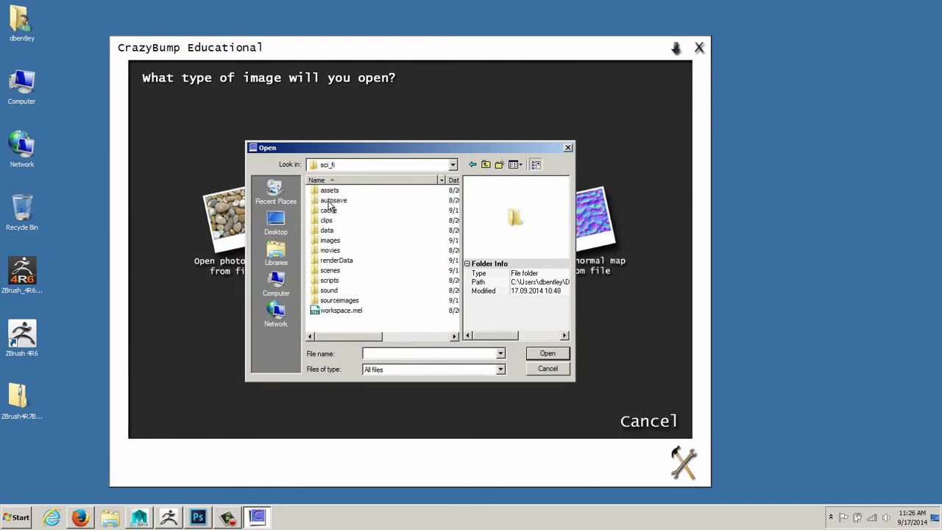
pyautogui.click(337, 301)
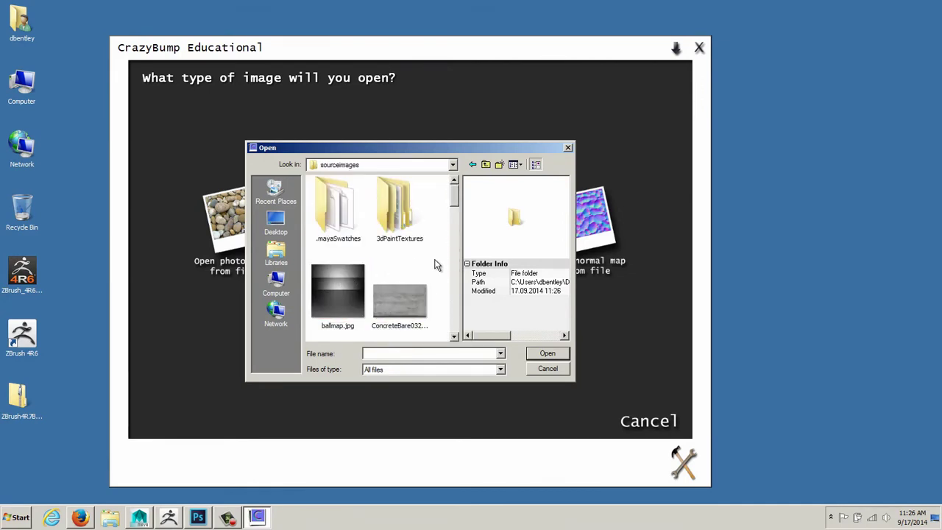
# List the sourceimages files in detail, sorted by date with the newest first, and open normal_psd_demo.tga as the heightmap
pyautogui.scroll(-1, 455, 197)
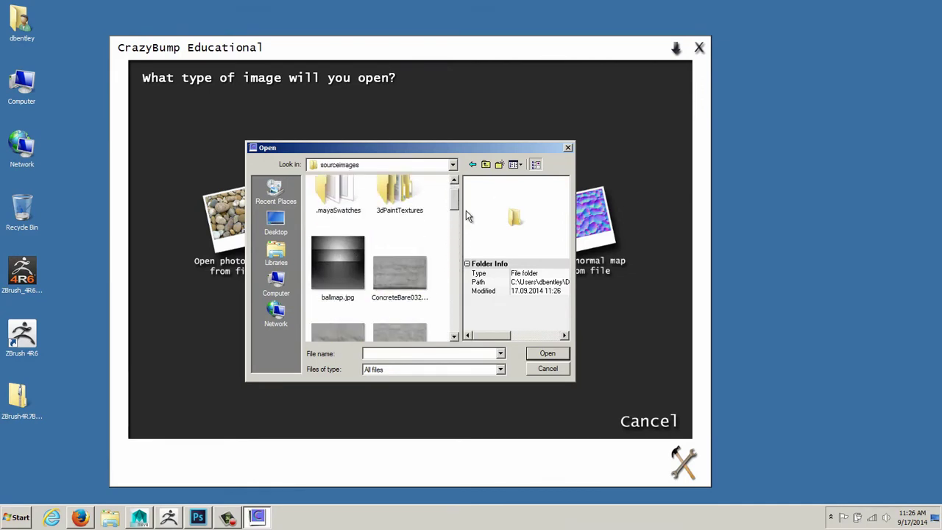
pyautogui.scroll(-3, 455, 209)
pyautogui.moveTo(454, 209); pyautogui.dragTo(468, 173)
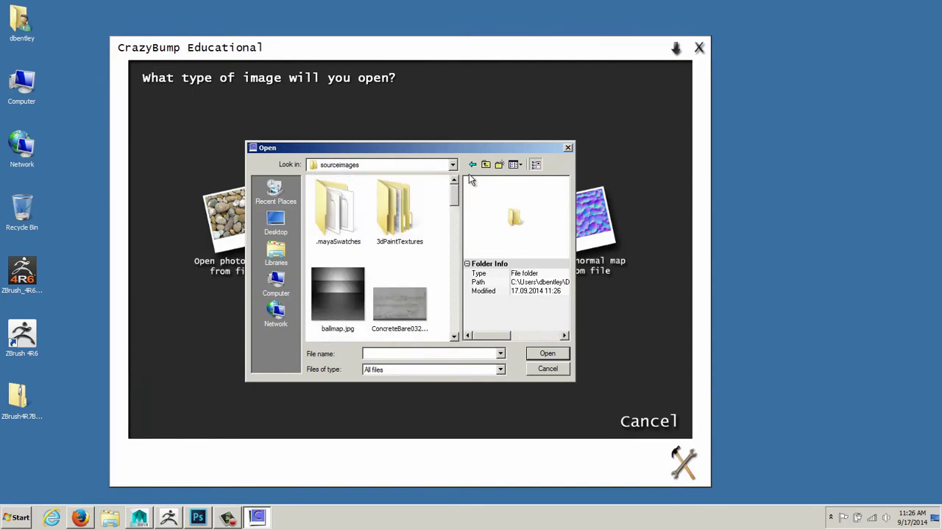
pyautogui.moveTo(573, 200); pyautogui.dragTo(624, 194)
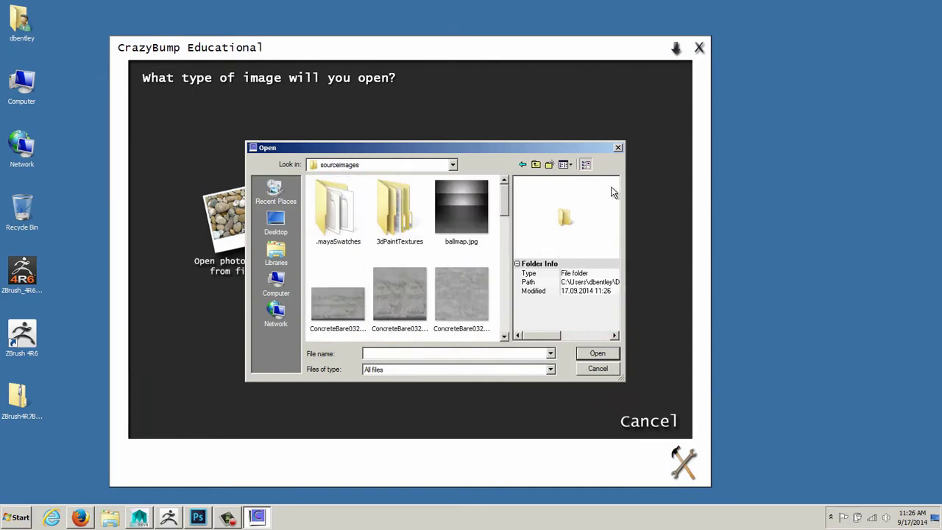
pyautogui.click(572, 165)
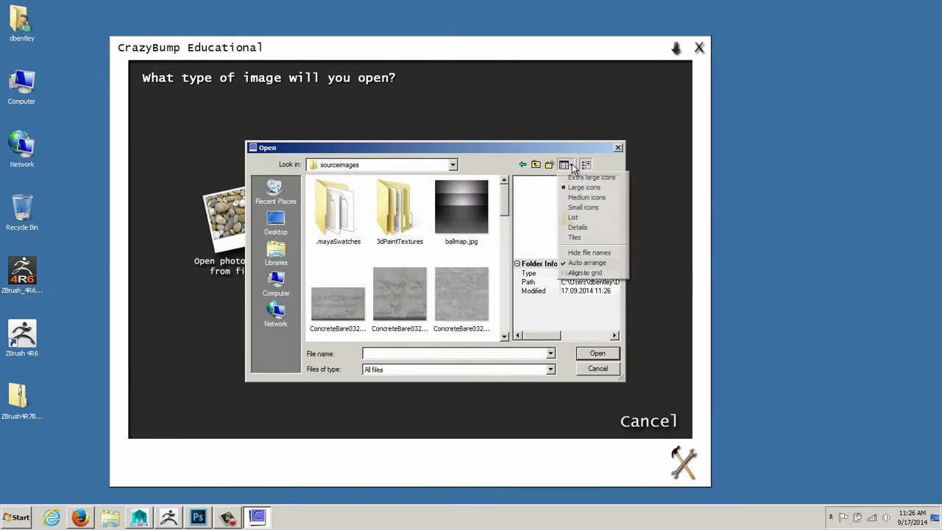
pyautogui.click(579, 227)
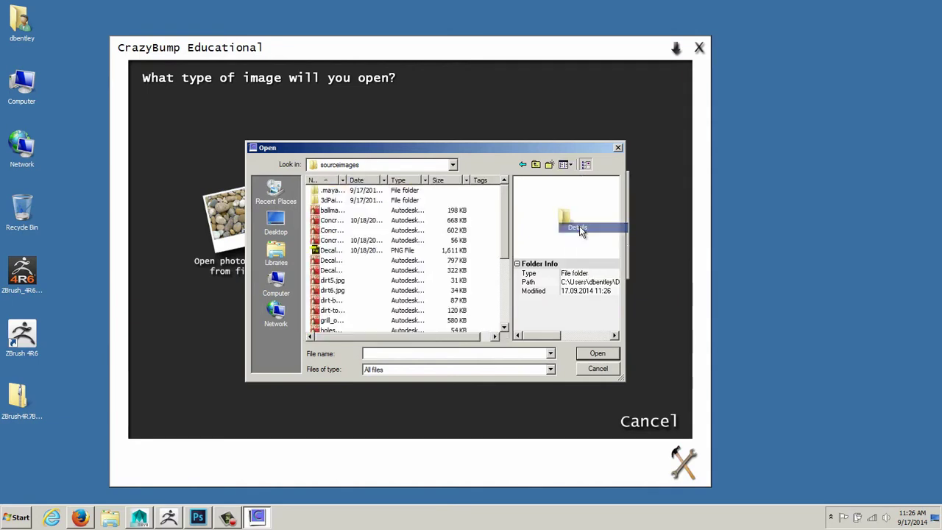
pyautogui.click(368, 181)
pyautogui.click(332, 211)
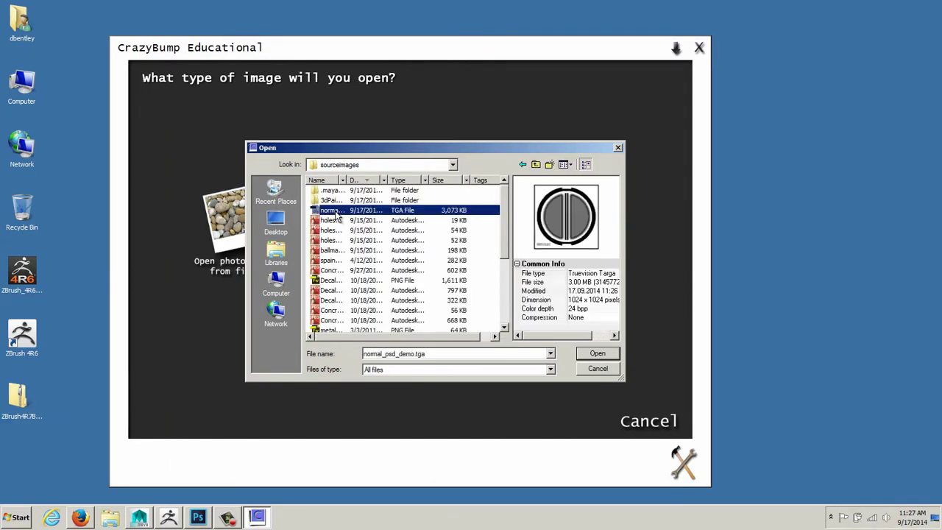
pyautogui.click(599, 356)
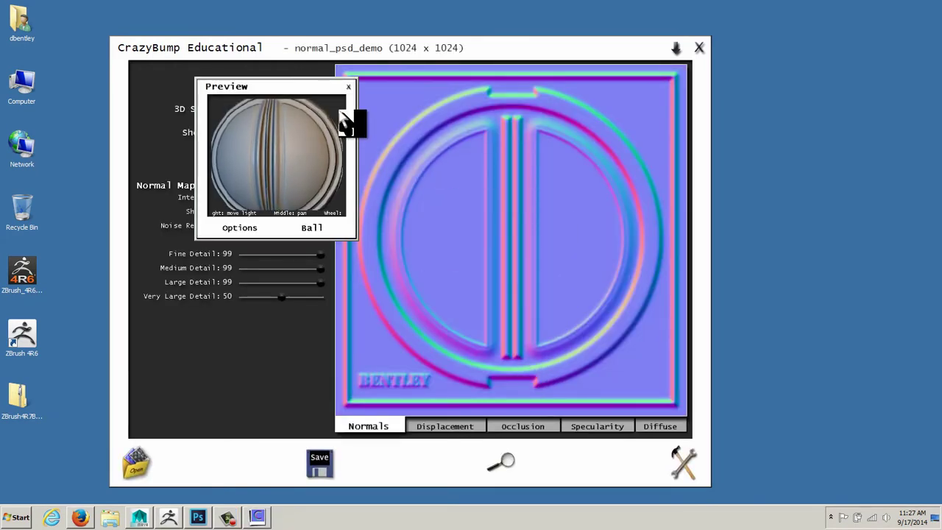
# Move the preview off the settings and set Very Large Detail to 4, Large Detail to 34 and Medium Detail to 65
pyautogui.moveTo(324, 94); pyautogui.dragTo(772, 97)
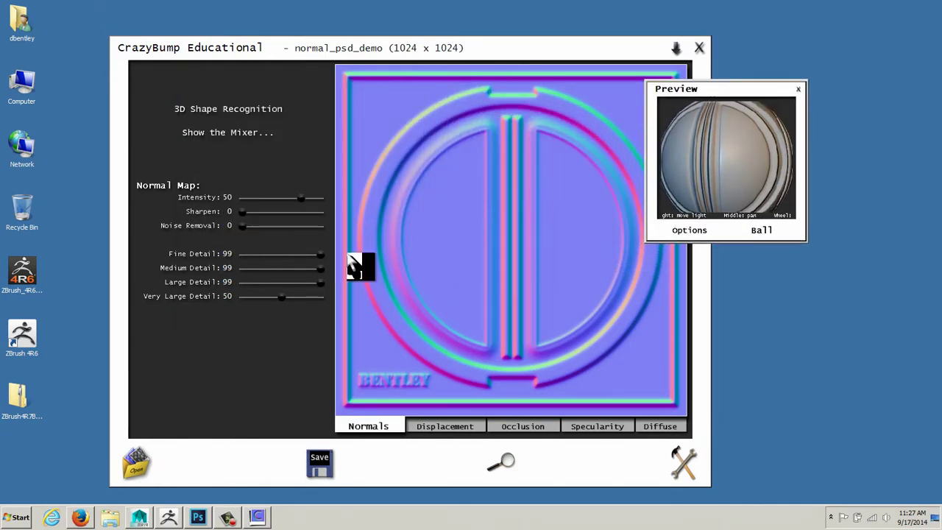
pyautogui.moveTo(277, 297); pyautogui.dragTo(256, 297)
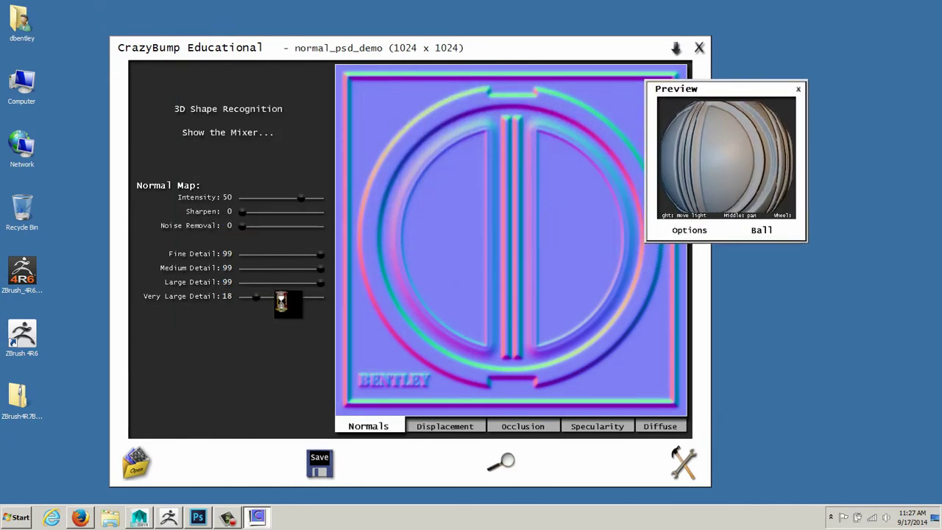
pyautogui.click(245, 297)
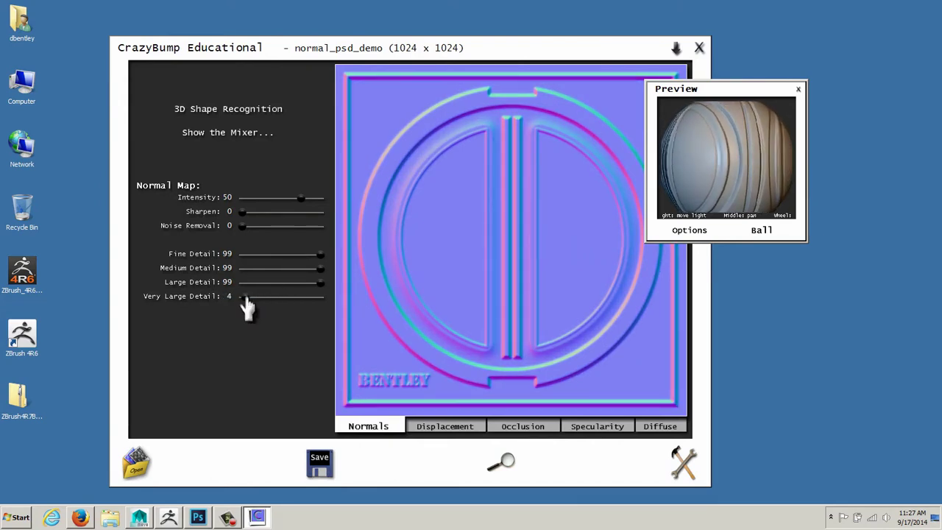
pyautogui.moveTo(319, 283); pyautogui.dragTo(294, 274)
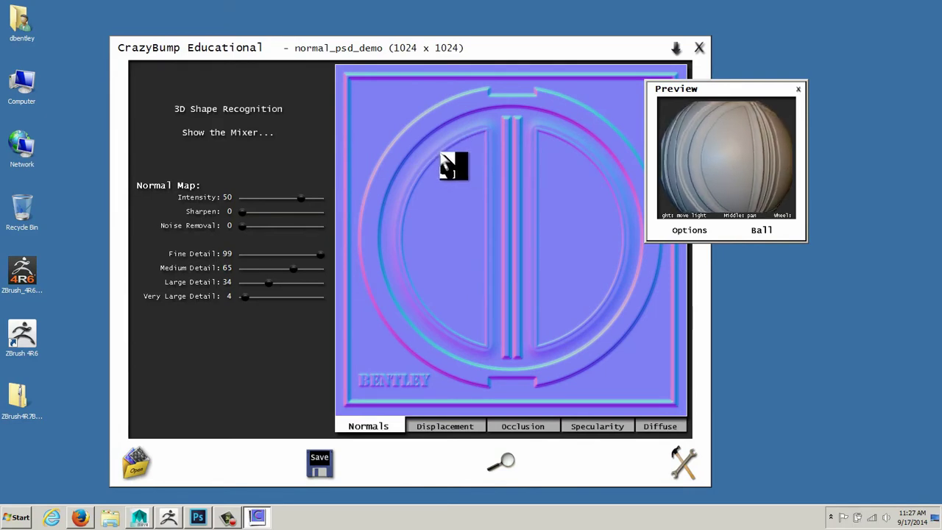
# Preview the map on a box and set the normal map's Sharpen to 42, Intensity to 84 and Noise Removal to 0
pyautogui.click(756, 236)
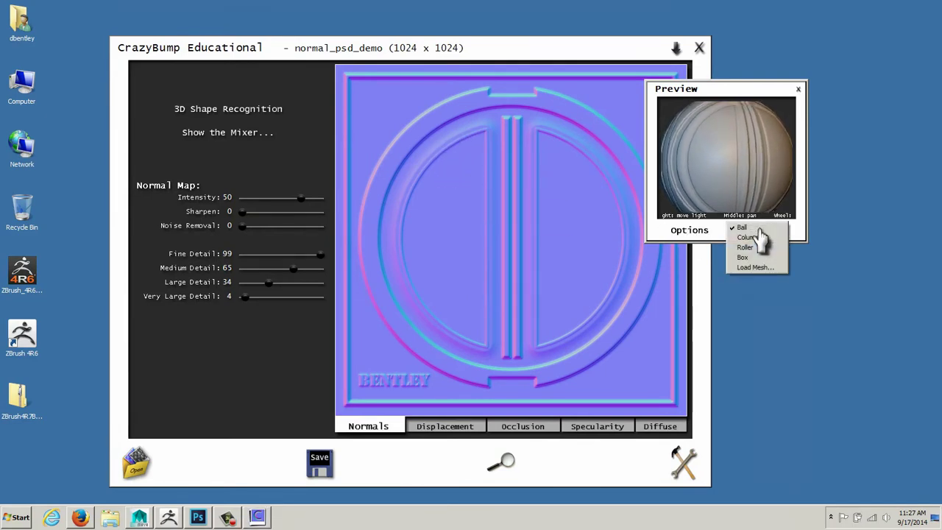
pyautogui.click(745, 258)
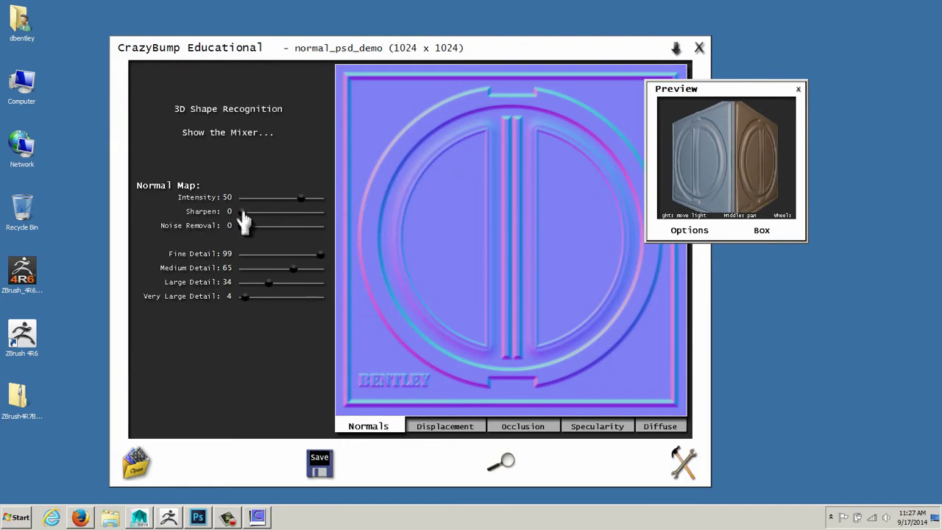
pyautogui.moveTo(242, 214); pyautogui.dragTo(315, 199)
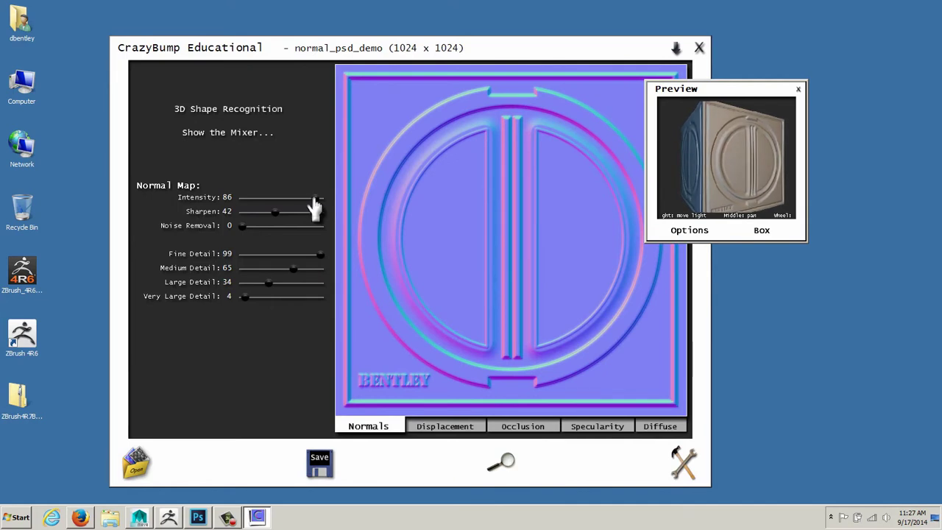
pyautogui.moveTo(316, 206); pyautogui.dragTo(313, 206)
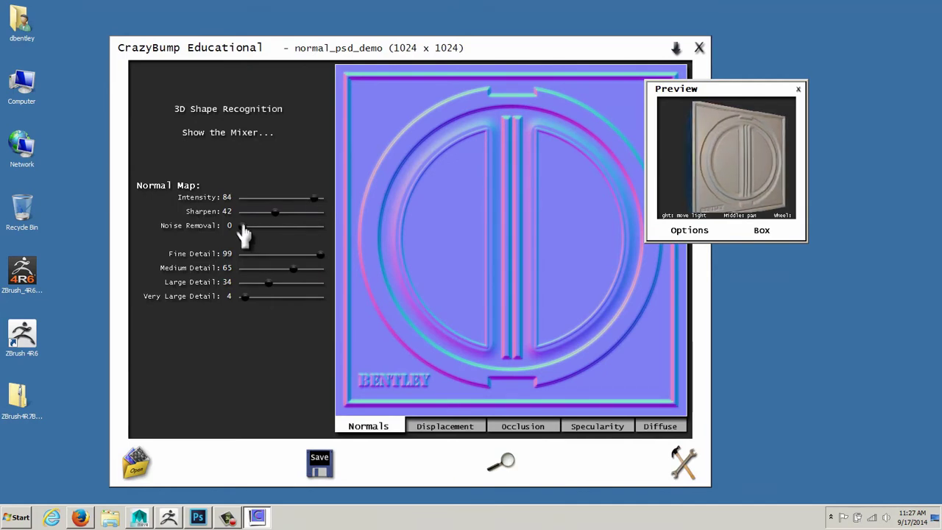
pyautogui.moveTo(243, 234); pyautogui.dragTo(274, 237)
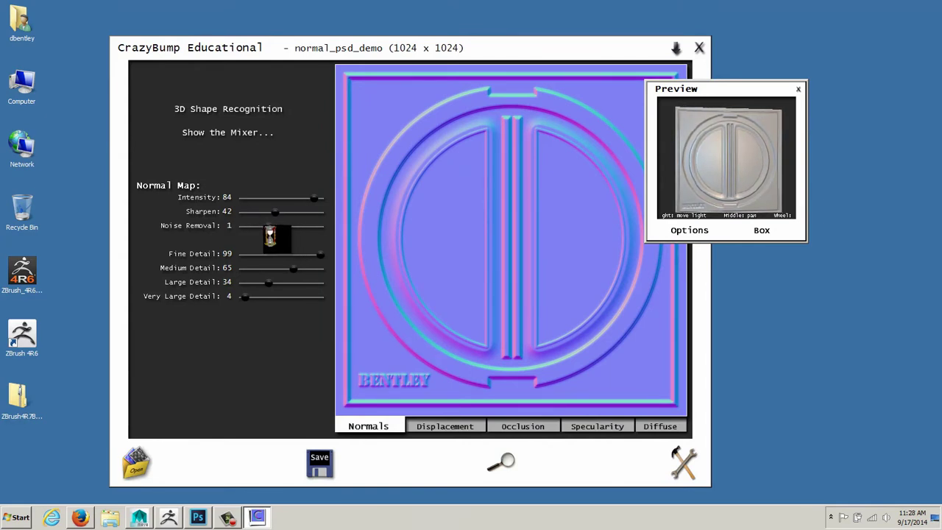
pyautogui.moveTo(261, 234); pyautogui.dragTo(248, 236)
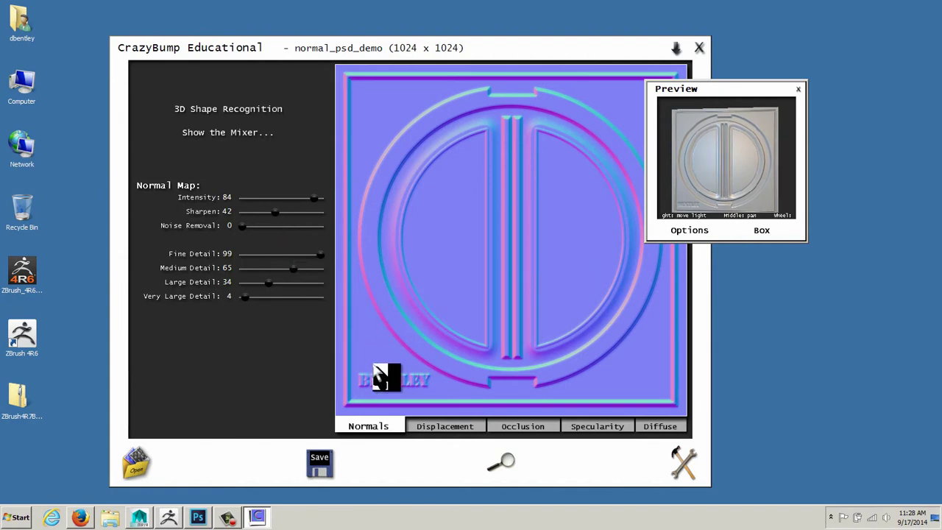
# Save the normals to file as normal_psd_demo_NRM in Truevision Targa format in the sourceimages folder
pyautogui.click(321, 459)
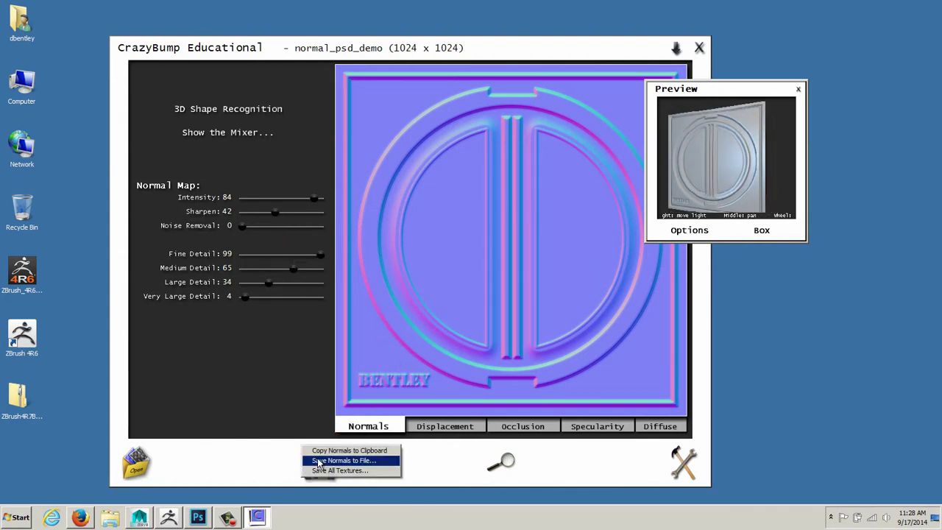
pyautogui.click(343, 460)
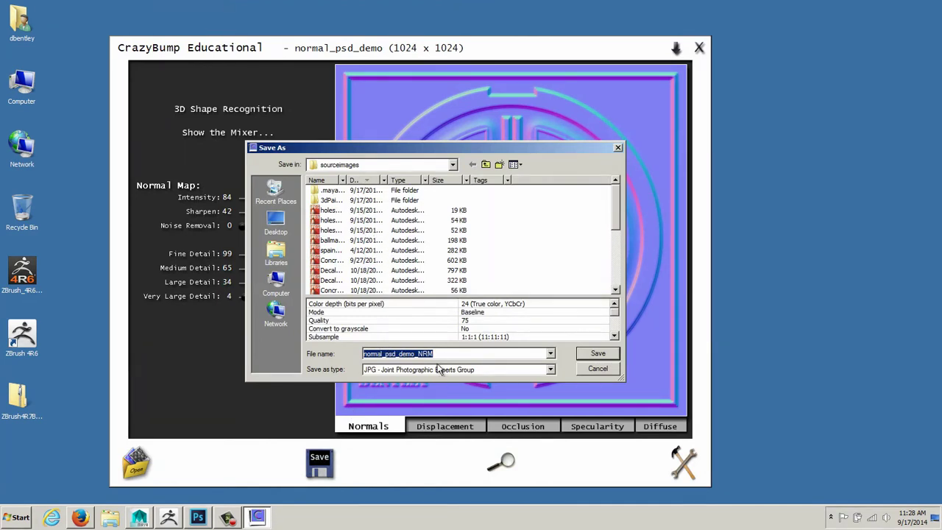
pyautogui.click(478, 370)
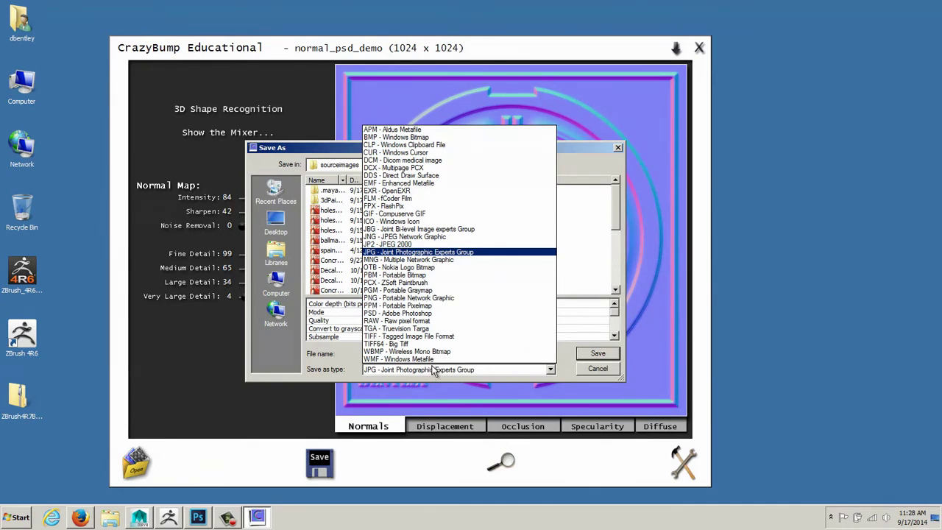
pyautogui.click(427, 329)
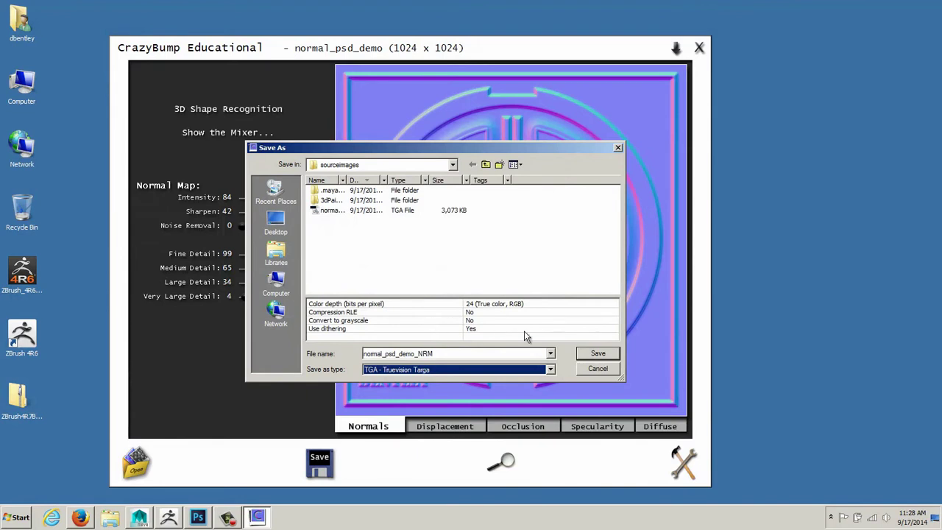
pyautogui.click(598, 354)
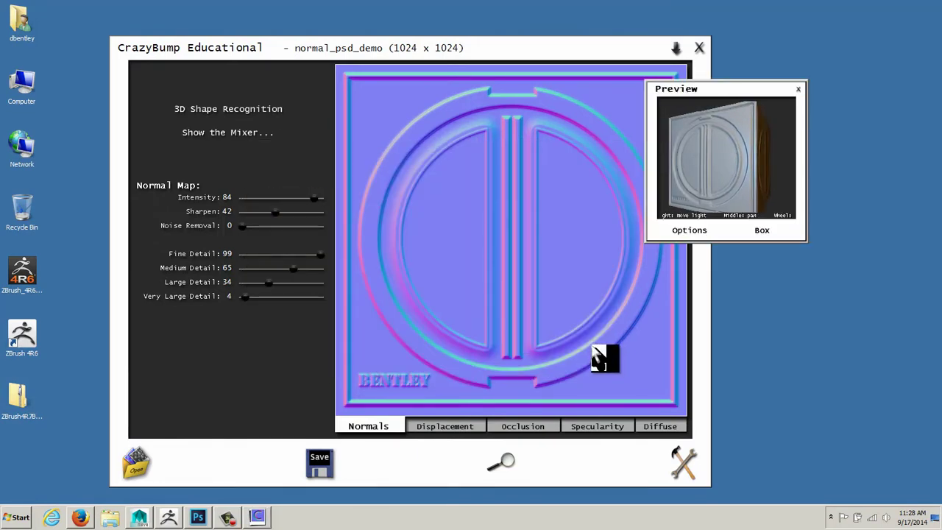
# Examine the generated occlusion, specularity and diffuse maps, and return to the specularity map
pyautogui.click(524, 427)
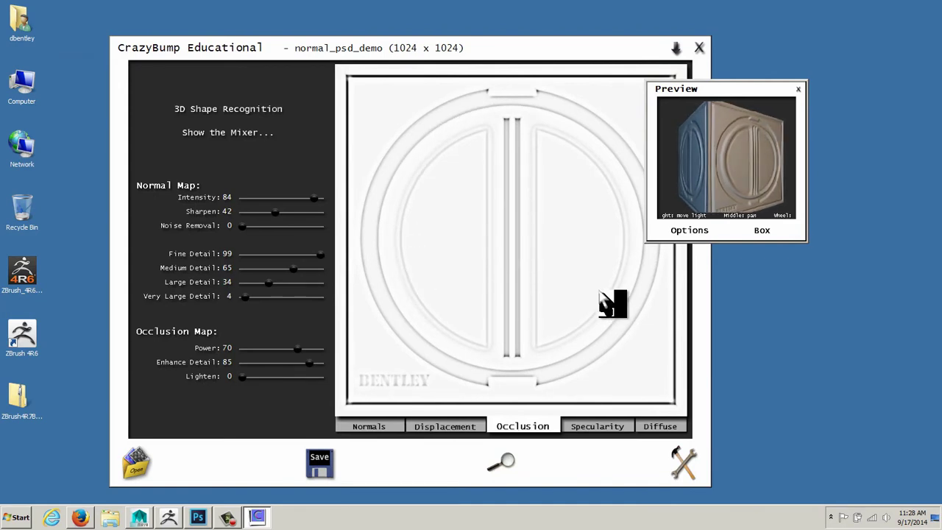
pyautogui.click(583, 431)
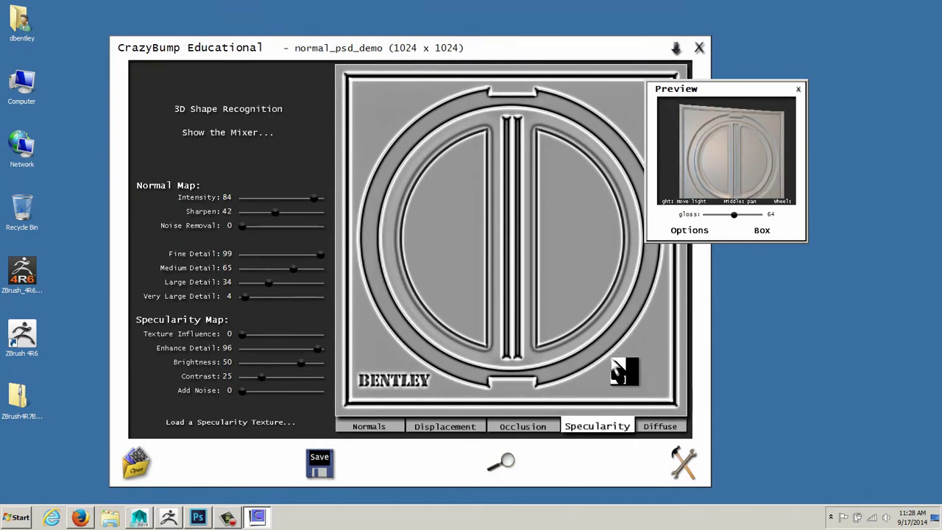
pyautogui.click(650, 431)
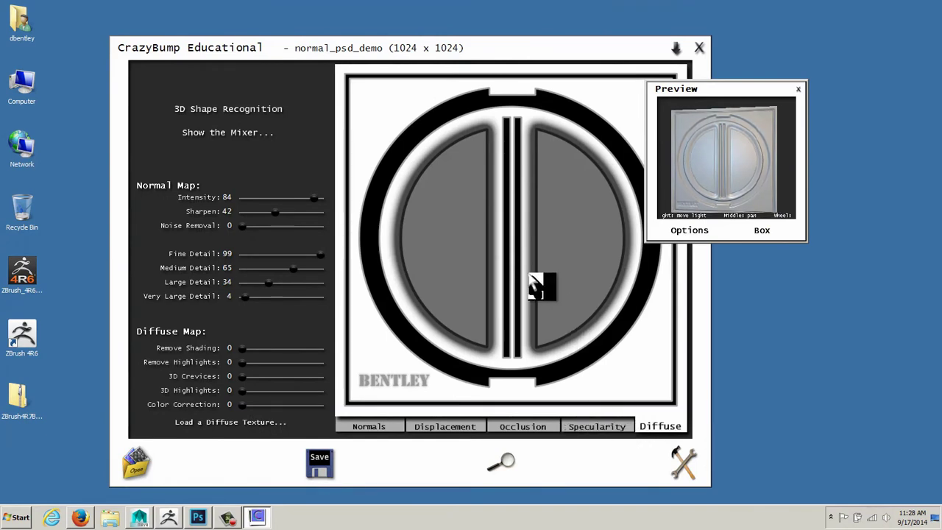
pyautogui.click(588, 430)
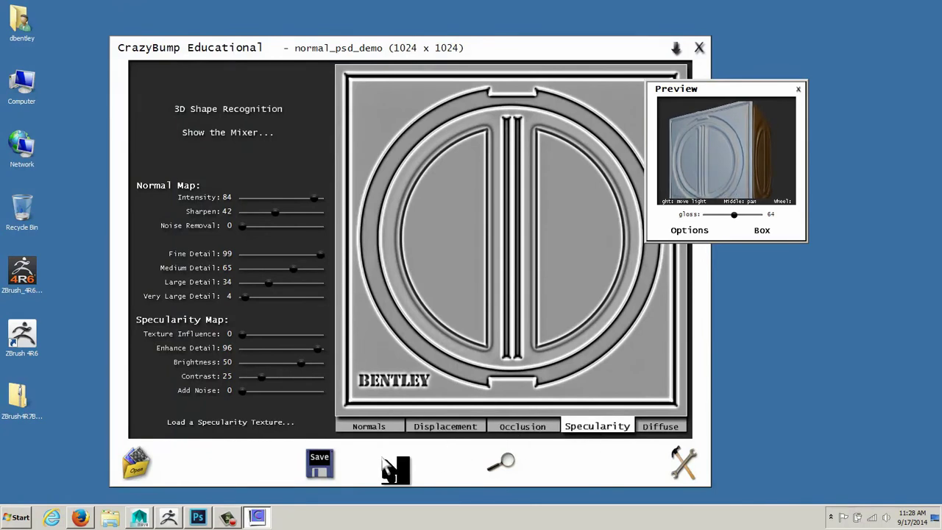
# Save the specularity map as normal_psd_demo_SPEC in Truevision Targa format in the sourceimages folder, and view the occlusion map
pyautogui.click(319, 464)
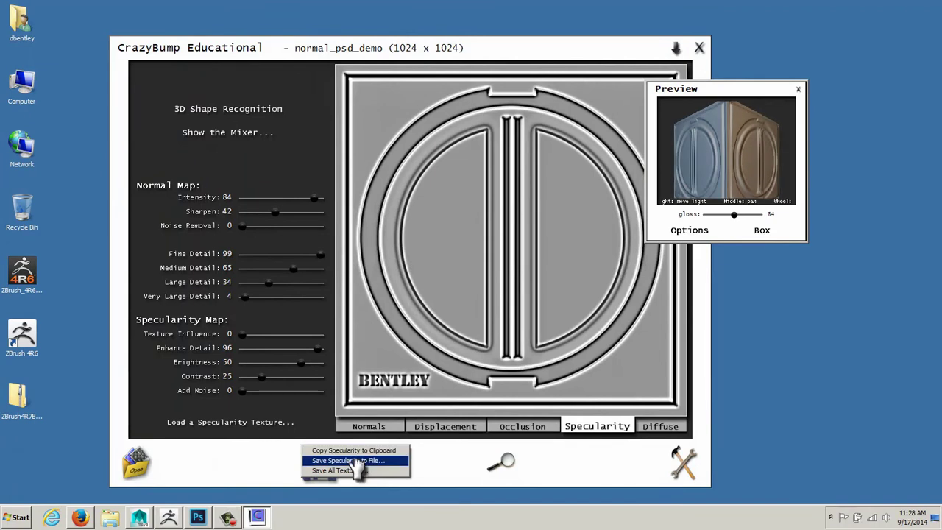
pyautogui.click(348, 460)
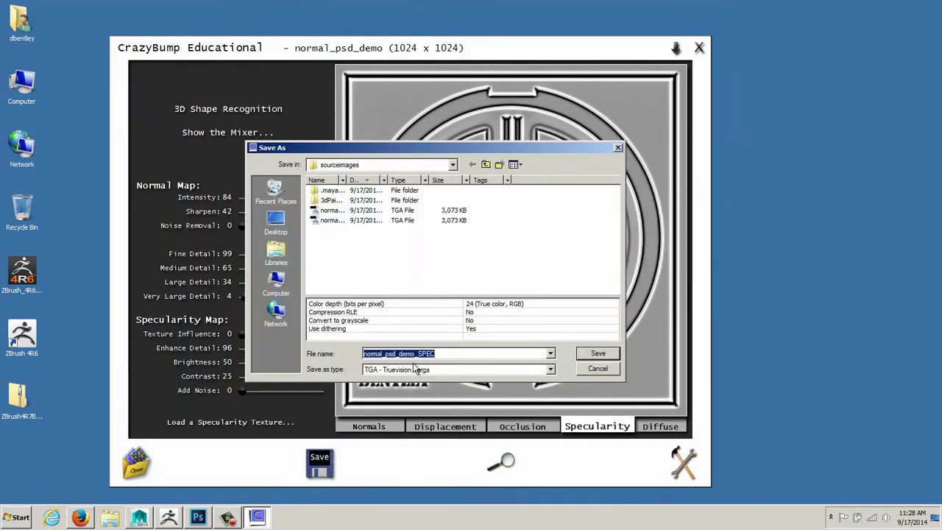
pyautogui.click(598, 354)
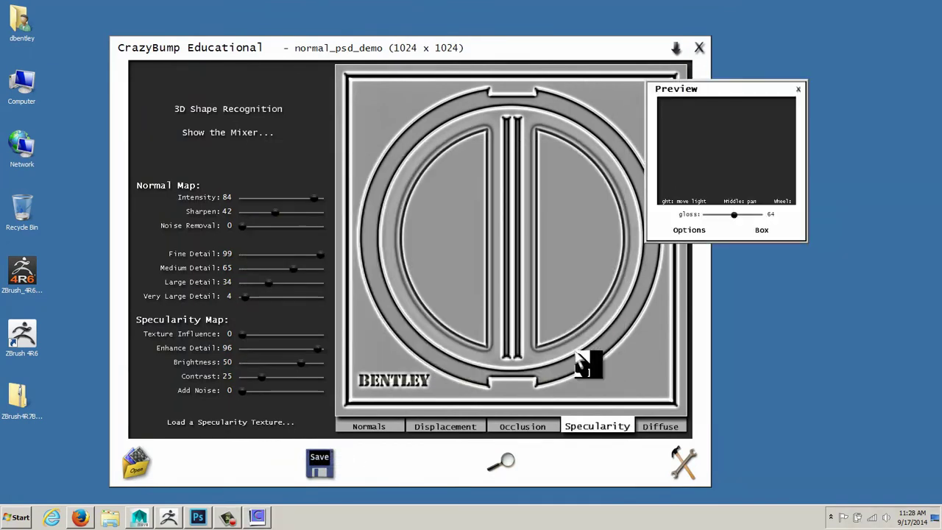
pyautogui.click(519, 427)
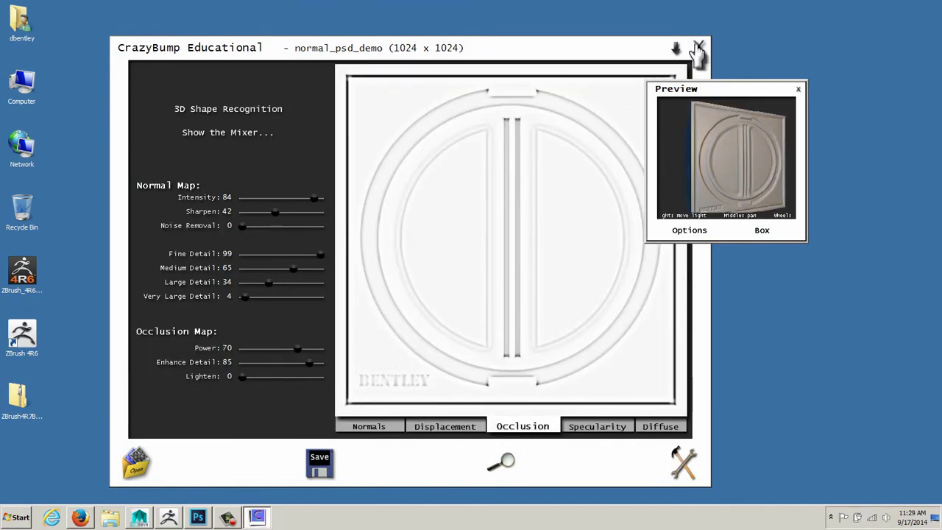
# Leave CrazyBump for Maya, select the perforated plane and show the Hypershade beside the perspective view
pyautogui.press('super+d')
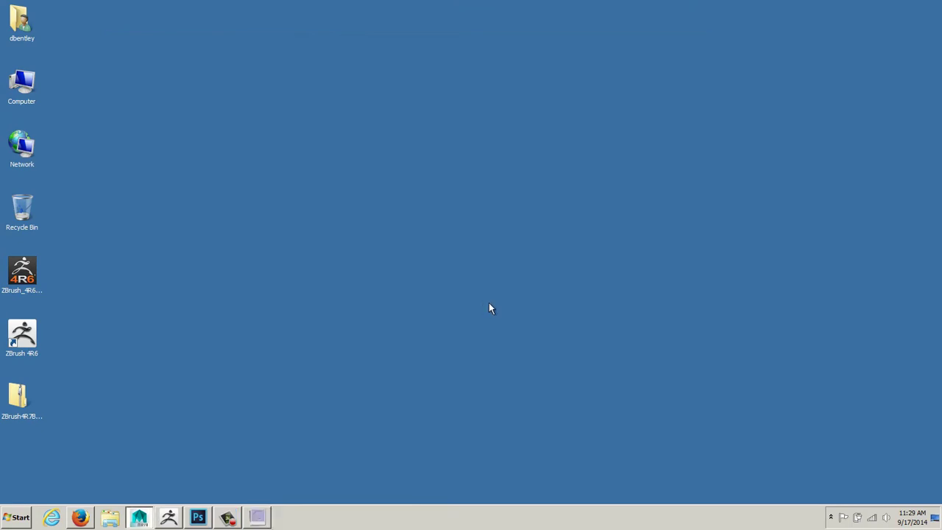
pyautogui.click(138, 518)
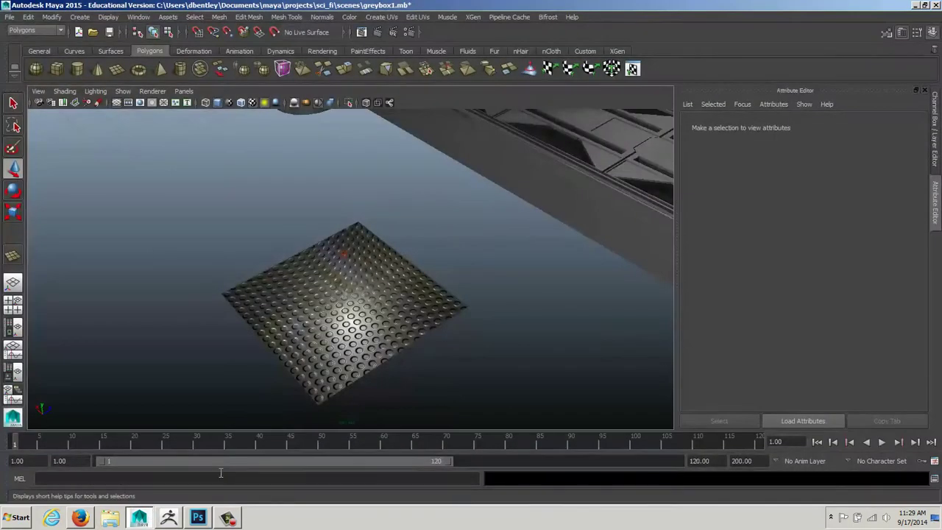
pyautogui.click(291, 280)
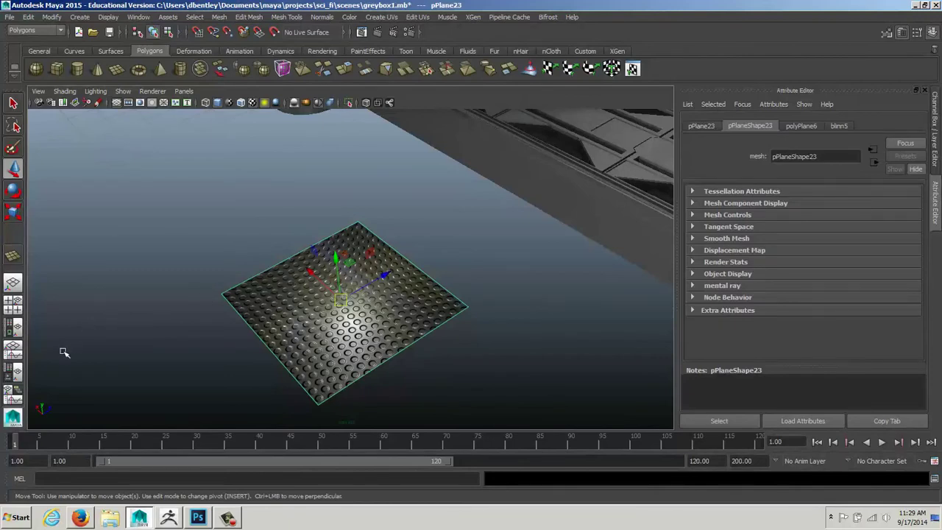
pyautogui.click(14, 332)
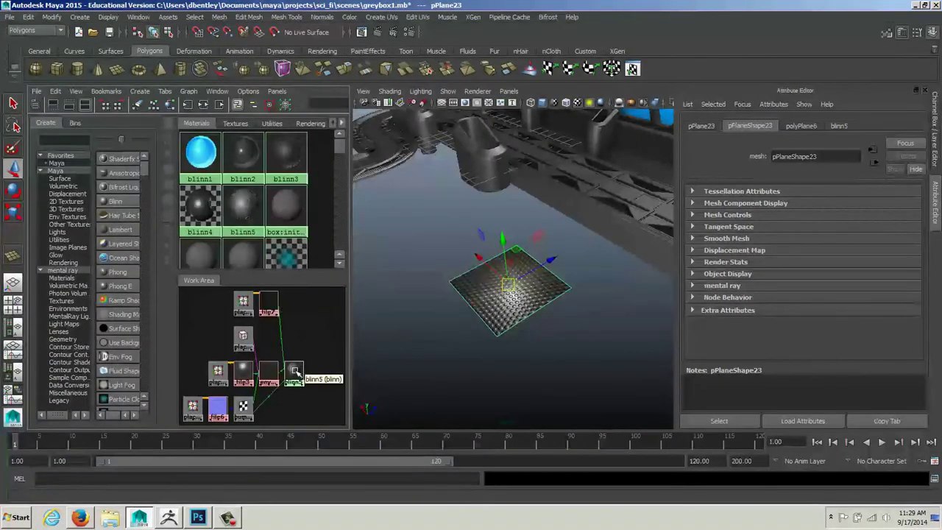
# Spread out the envBall3 and blinn5 nodes and delete the connection from envBall3 to blinn5's reflected colour
pyautogui.moveTo(294, 372); pyautogui.dragTo(268, 360)
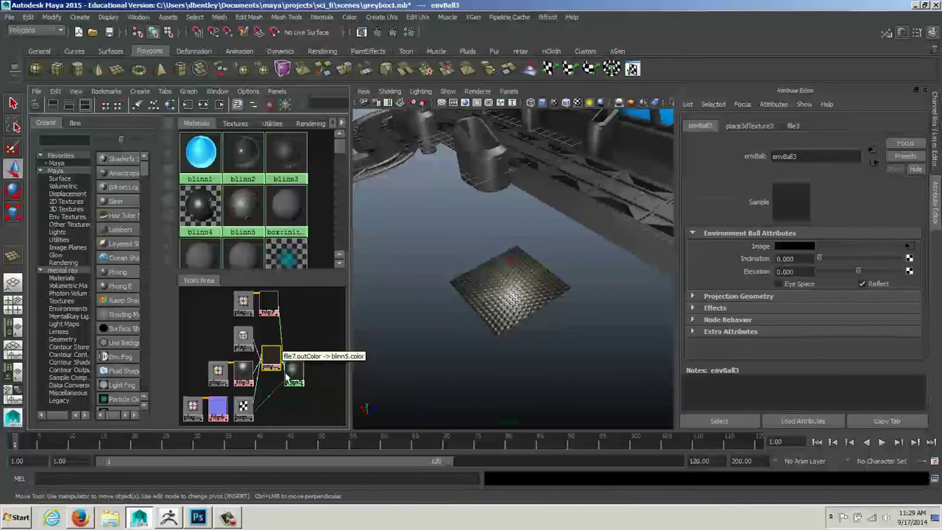
pyautogui.moveTo(294, 374); pyautogui.dragTo(321, 374)
pyautogui.click(299, 369)
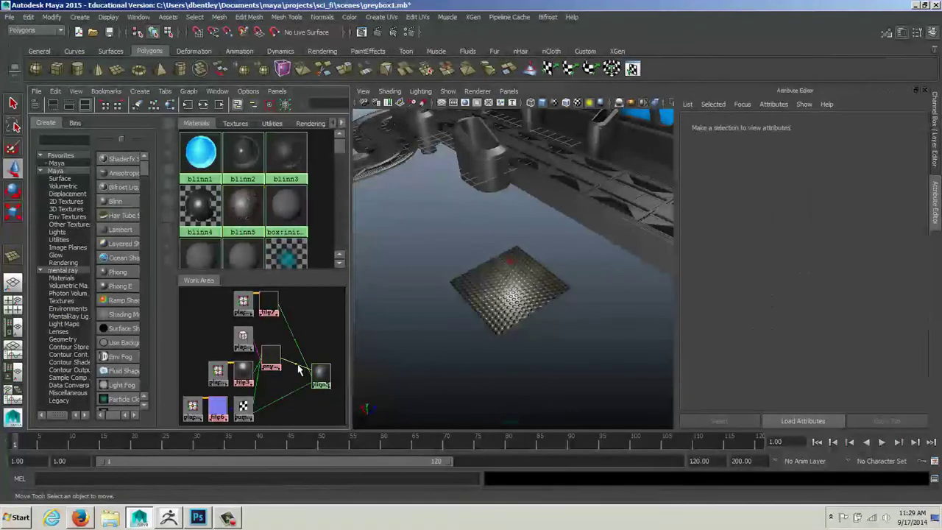
pyautogui.press('Delete')
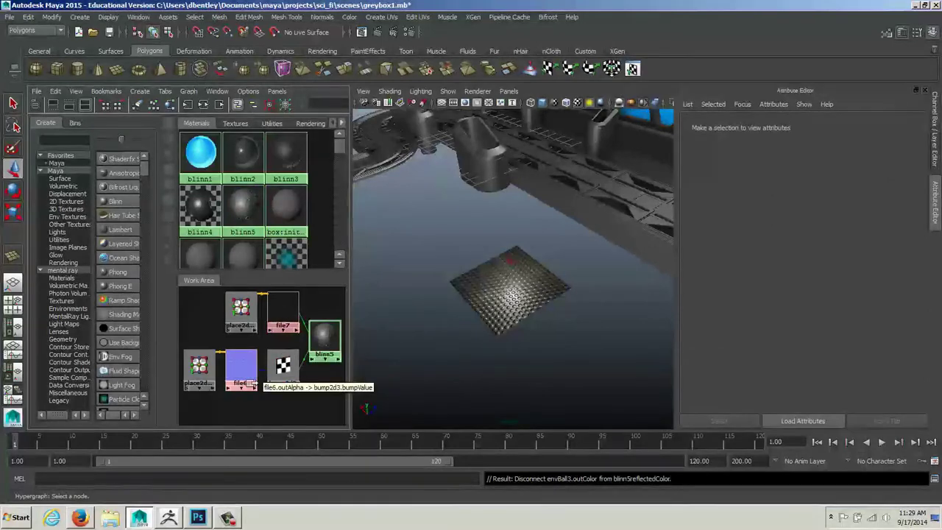
# Replace the image of the file6 texture feeding the bump2d3 node with normal_psd_demo_NRM.tga from sourceimages
pyautogui.keyDown('alt'); pyautogui.moveTo(464, 331); pyautogui.dragTo(515, 332, button='right'); pyautogui.keyUp('alt')
pyautogui.click(284, 365)
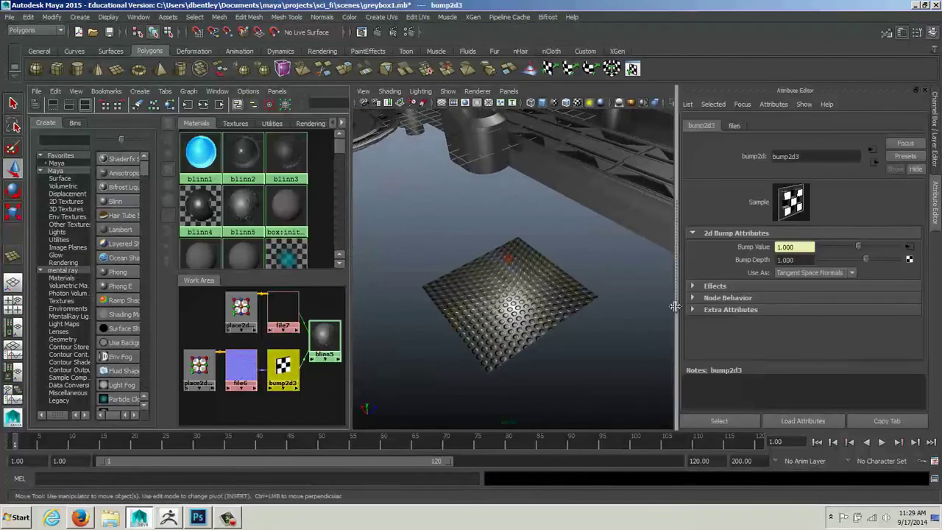
pyautogui.click(302, 318)
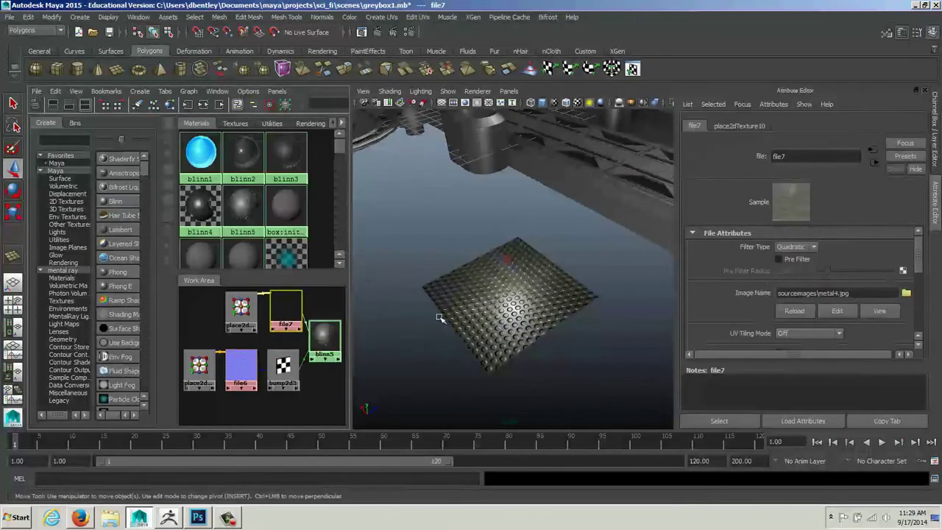
pyautogui.click(242, 376)
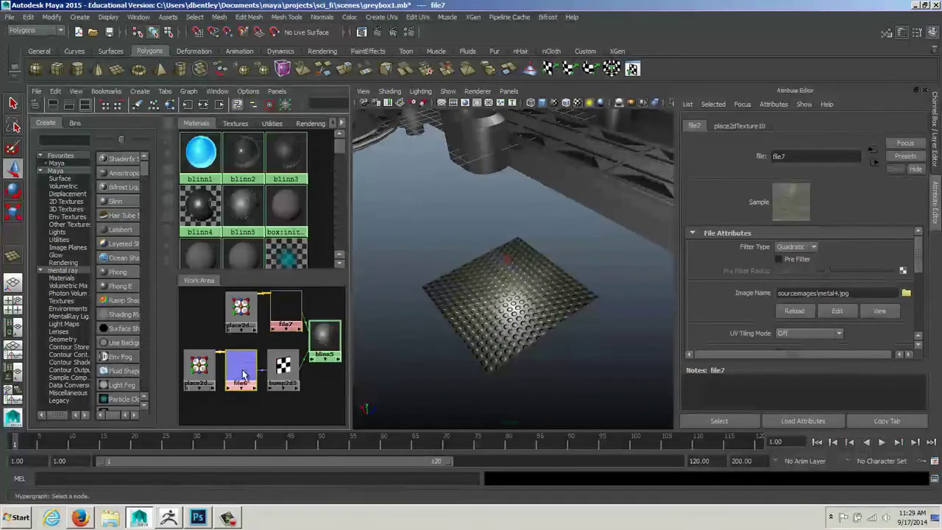
pyautogui.click(280, 367)
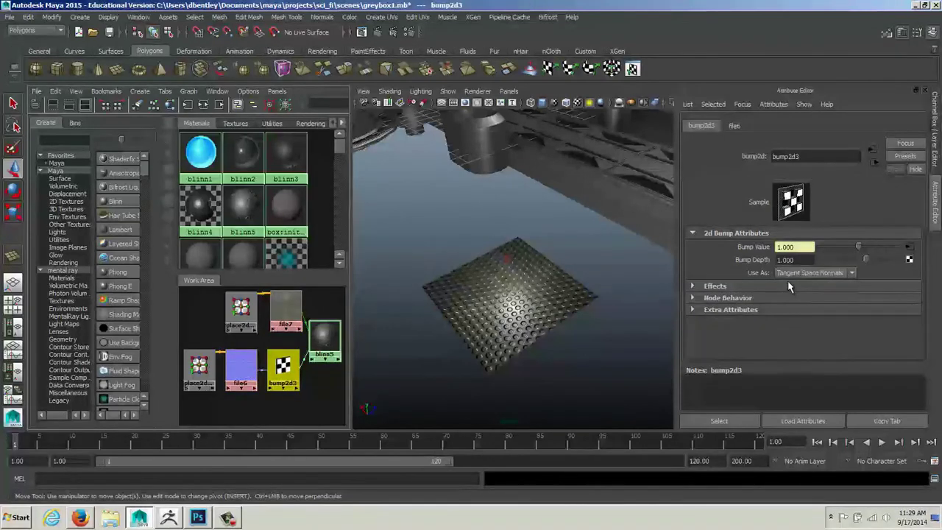
pyautogui.click(241, 368)
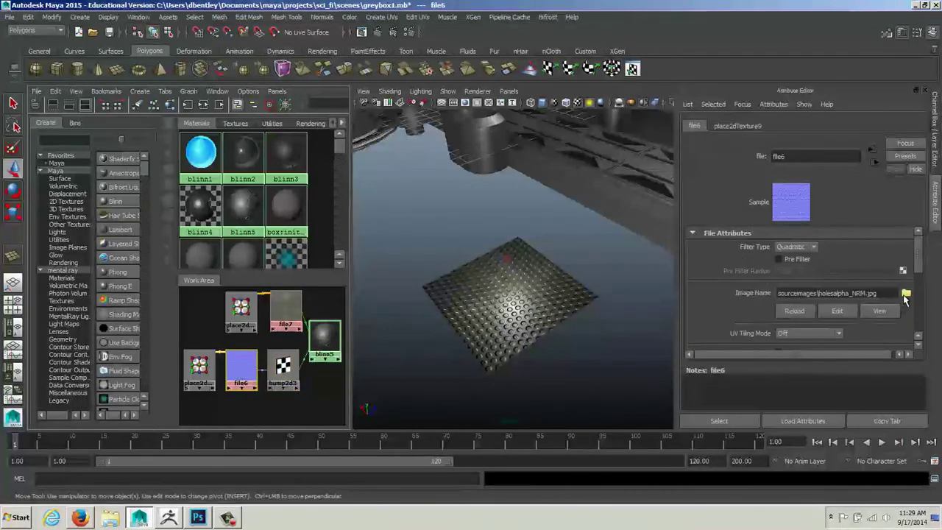
pyautogui.click(906, 293)
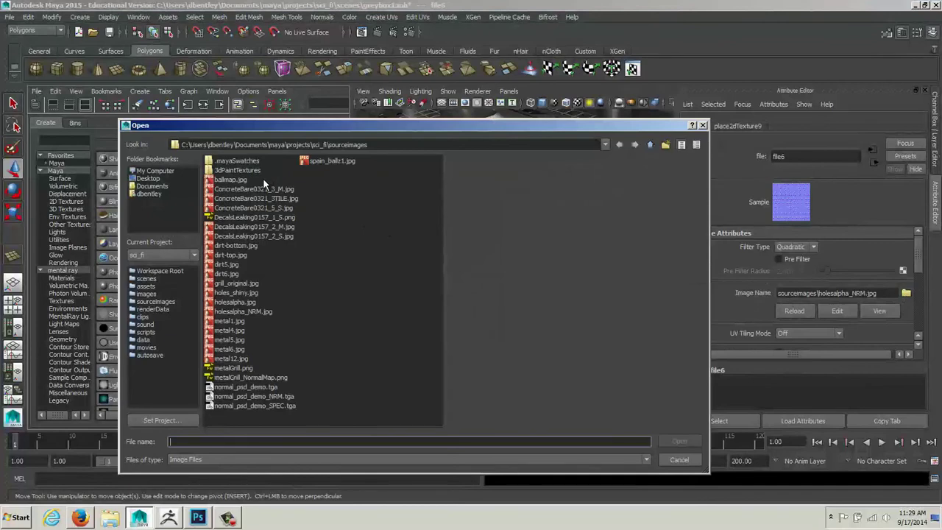
pyautogui.click(261, 386)
pyautogui.click(262, 396)
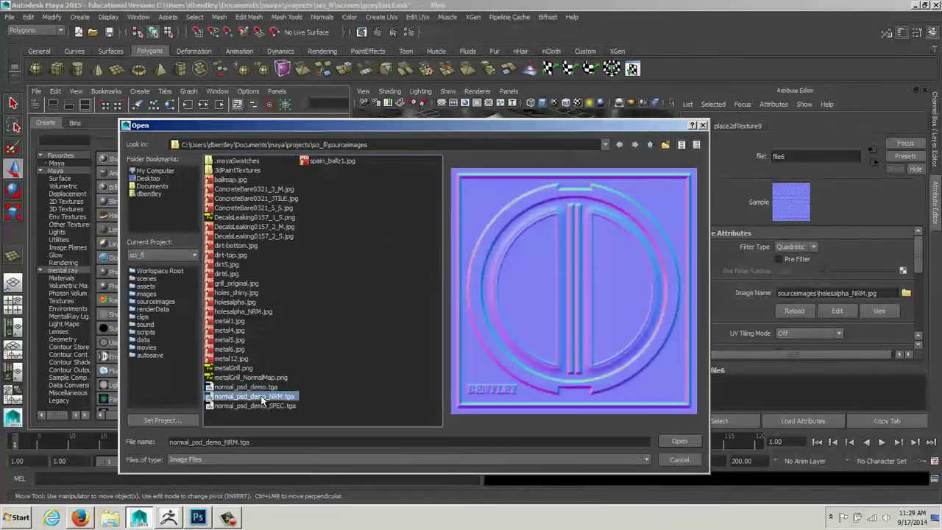
pyautogui.click(671, 441)
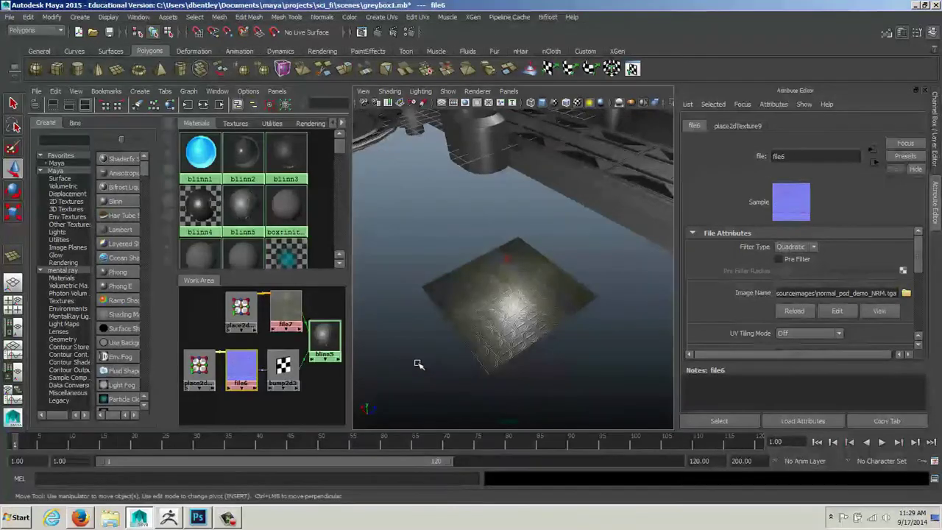
# Examine the tiled normal map on the plane up close and from several angles
pyautogui.keyDown('alt'); pyautogui.moveTo(418, 364); pyautogui.dragTo(504, 383); pyautogui.keyUp('alt')
pyautogui.keyDown('alt'); pyautogui.moveTo(505, 385); pyautogui.dragTo(628, 387, button='right'); pyautogui.keyUp('alt')
pyautogui.keyDown('alt'); pyautogui.moveTo(551, 308); pyautogui.dragTo(551, 304, button='middle'); pyautogui.keyUp('alt')
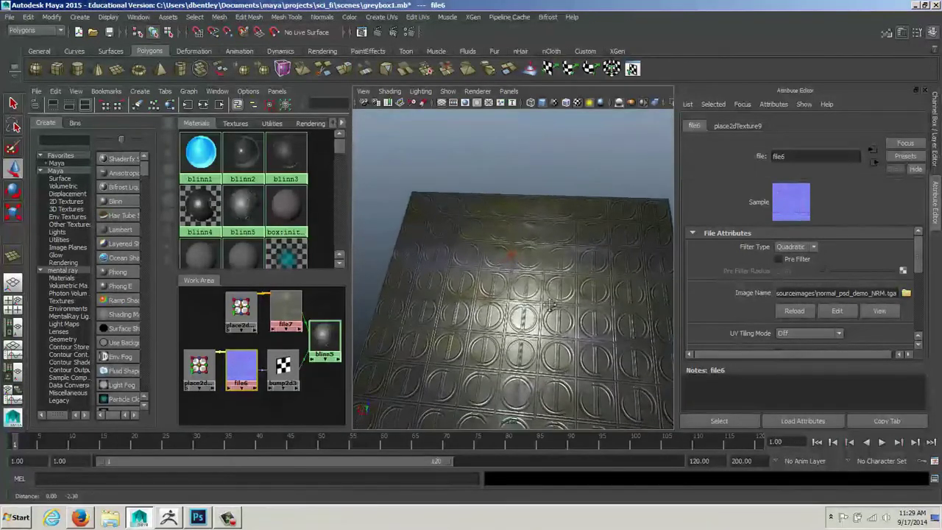
pyautogui.keyDown('alt'); pyautogui.moveTo(550, 304); pyautogui.dragTo(581, 295); pyautogui.keyUp('alt')
pyautogui.keyDown('alt'); pyautogui.moveTo(582, 294); pyautogui.dragTo(527, 326, button='right'); pyautogui.keyUp('alt')
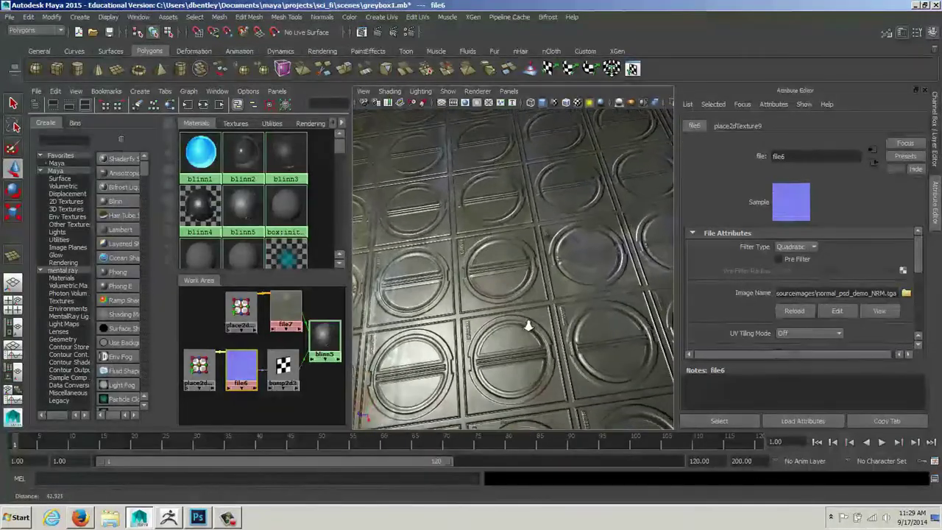
pyautogui.keyDown('alt'); pyautogui.moveTo(527, 326); pyautogui.dragTo(509, 299); pyautogui.keyUp('alt')
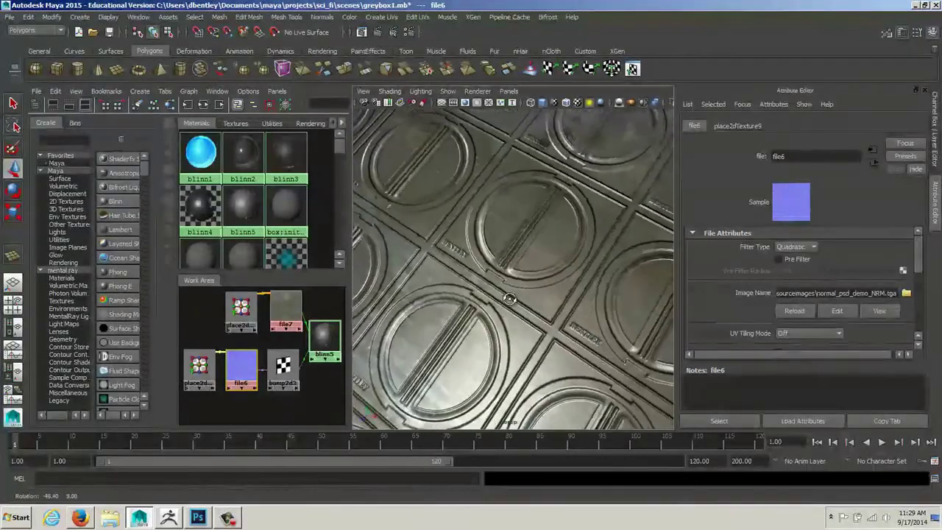
pyautogui.keyDown('alt'); pyautogui.moveTo(509, 298); pyautogui.dragTo(531, 397, button='right'); pyautogui.keyUp('alt')
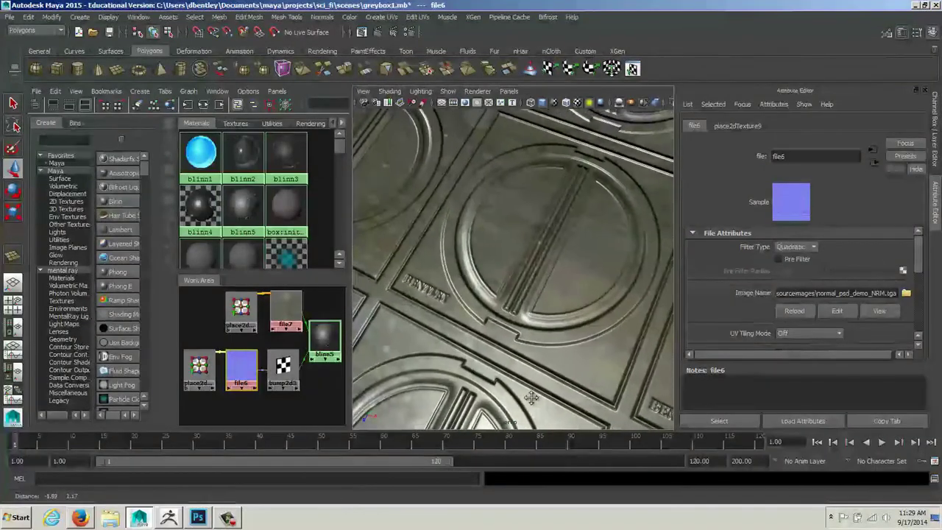
pyautogui.keyDown('alt'); pyautogui.moveTo(532, 398); pyautogui.dragTo(502, 380); pyautogui.keyUp('alt')
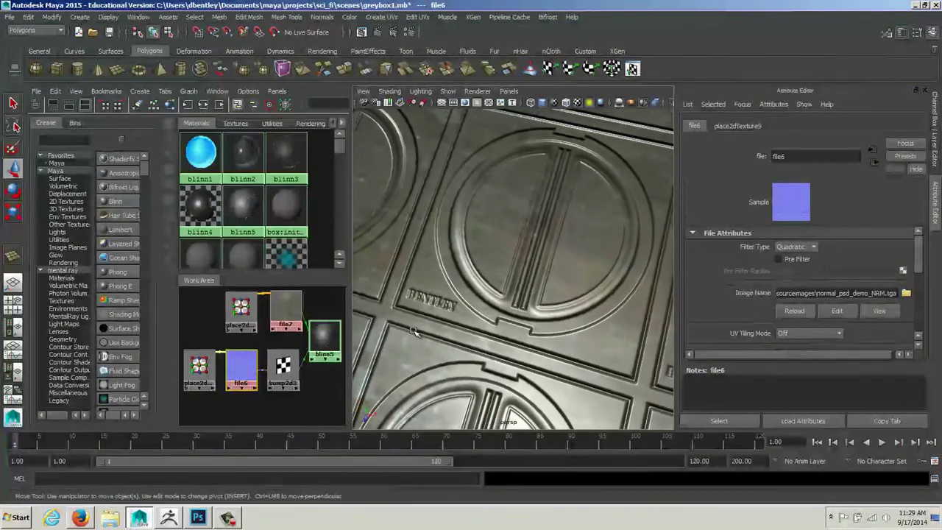
pyautogui.keyDown('alt'); pyautogui.moveTo(414, 332); pyautogui.dragTo(438, 354); pyautogui.keyUp('alt')
# Set the Repeat UV of the normal map's place2dTexture node to 1 in both directions and frame the plane
pyautogui.click(212, 368)
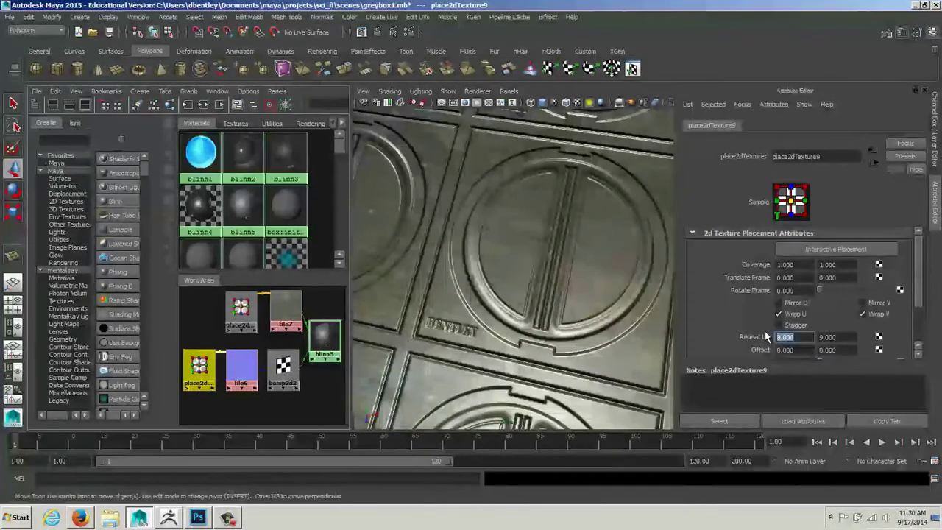
pyautogui.moveTo(830, 343); pyautogui.dragTo(810, 339)
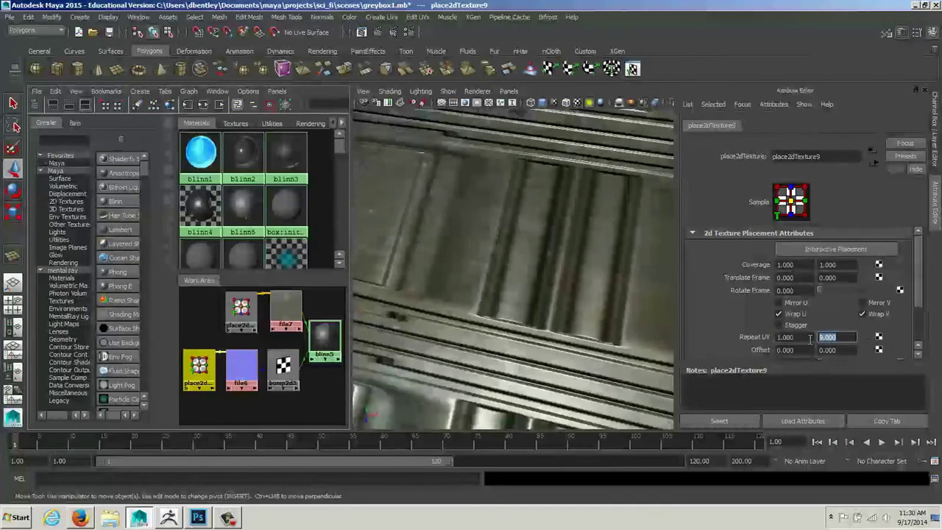
pyautogui.press('Return')
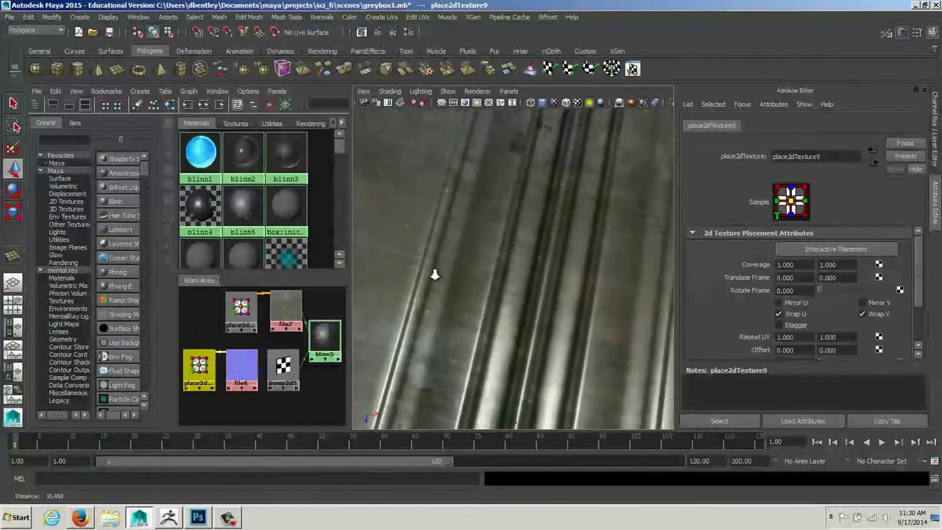
pyautogui.scroll(-5, 432, 268)
pyautogui.keyDown('alt'); pyautogui.moveTo(537, 256); pyautogui.dragTo(493, 215); pyautogui.keyUp('alt')
# Map a File texture to blinn5's Specular Color and load normal_psd_demo_SPEC.tga from sourceimages as its image
pyautogui.click(317, 342)
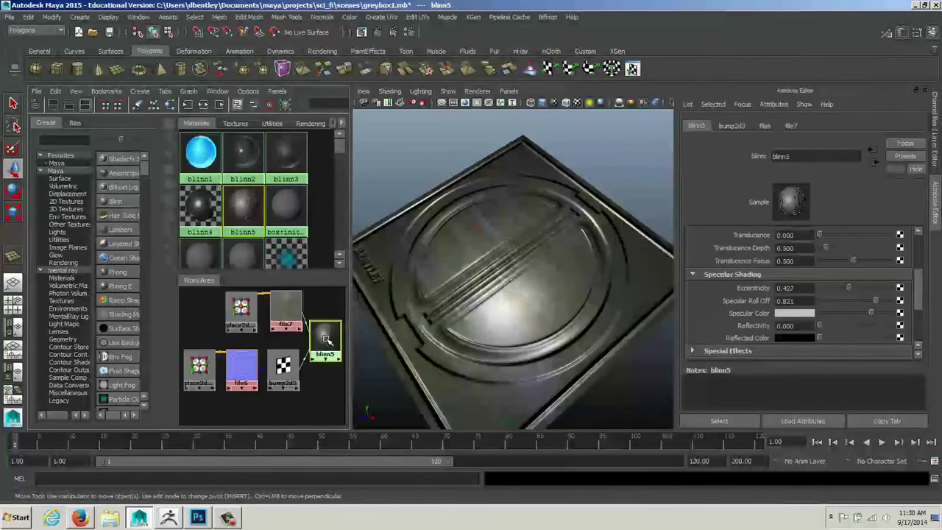
pyautogui.click(900, 312)
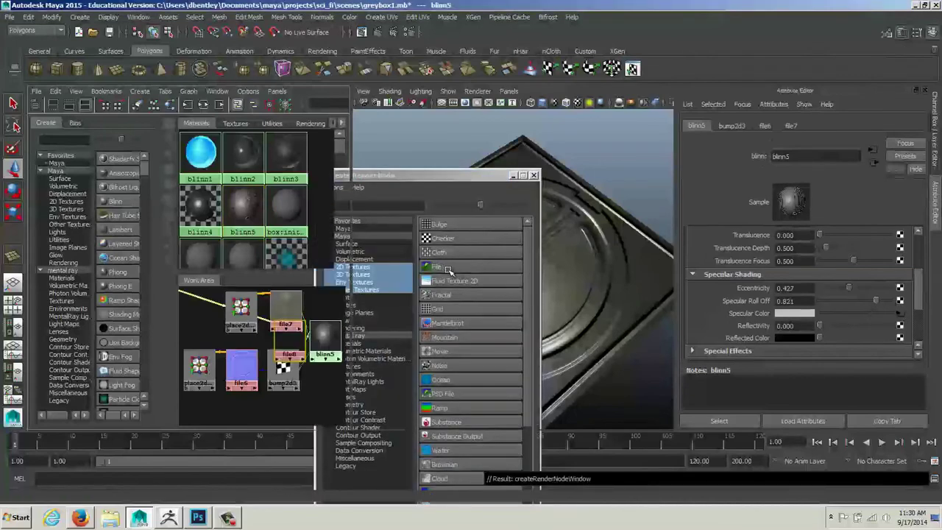
pyautogui.click(437, 269)
pyautogui.click(906, 293)
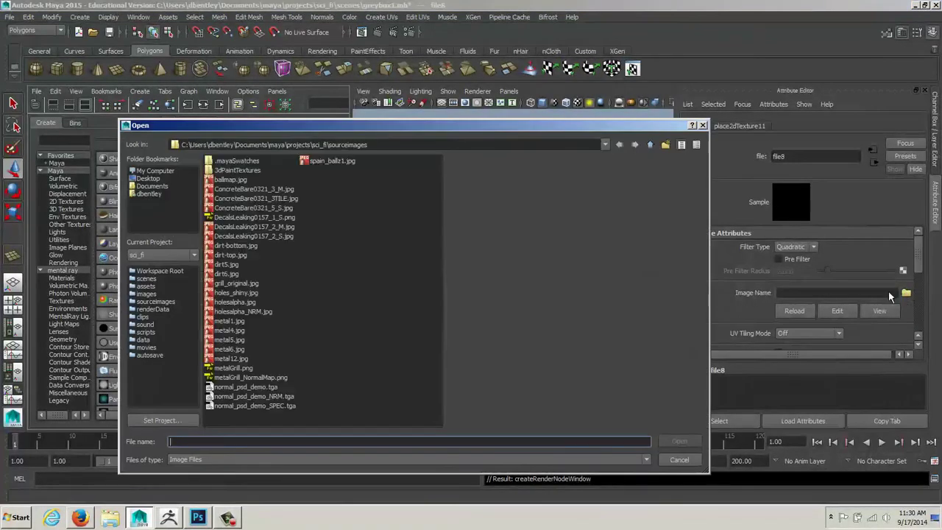
pyautogui.click(250, 405)
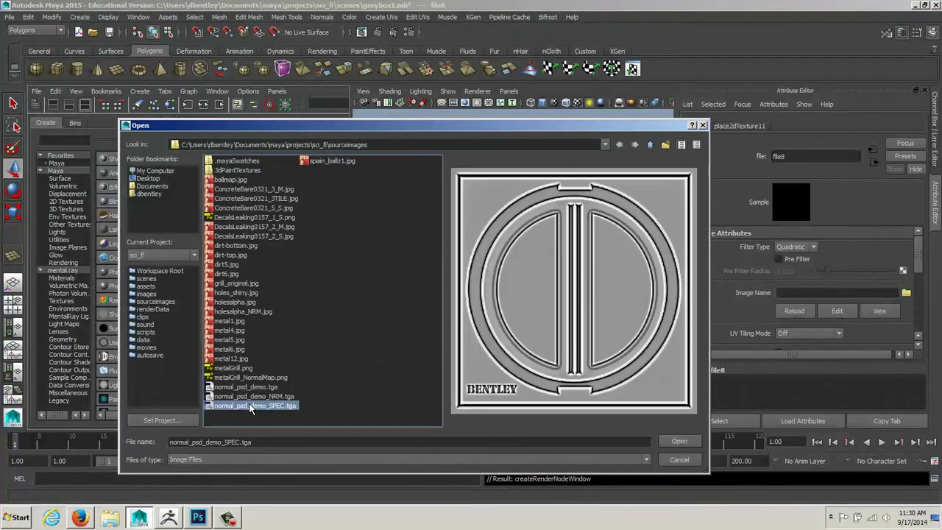
pyautogui.click(676, 440)
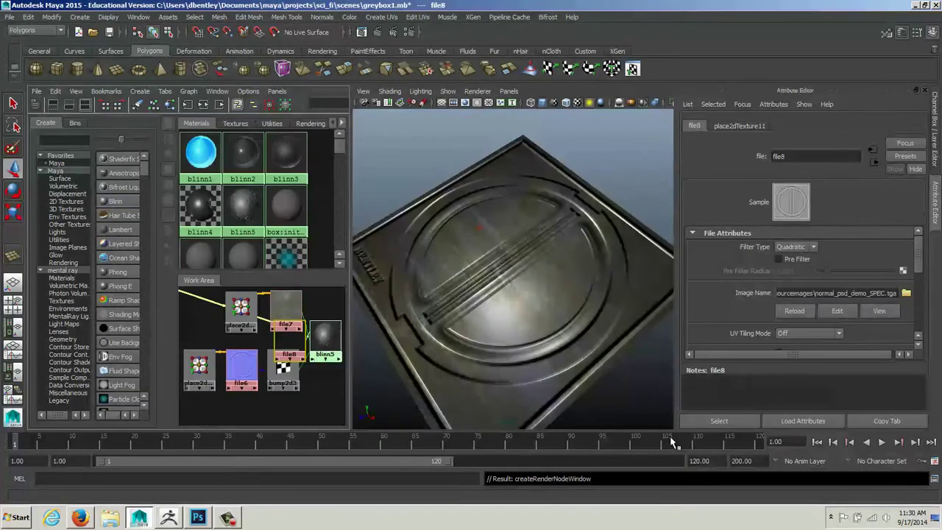
# Inspect the specular highlights on the plane from several angles and shift the blinn5 node aside in the shading network
pyautogui.keyDown('alt'); pyautogui.moveTo(564, 344); pyautogui.dragTo(469, 325); pyautogui.keyUp('alt')
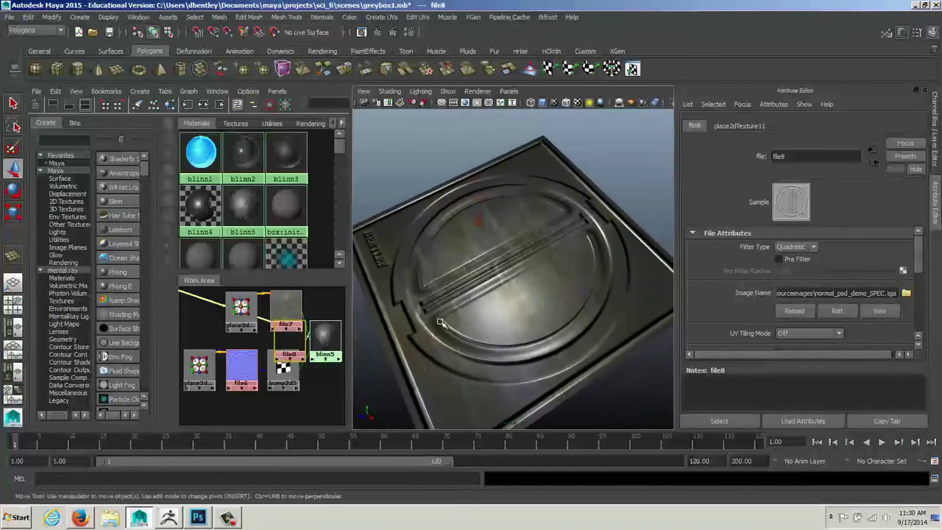
pyautogui.keyDown('alt'); pyautogui.moveTo(473, 293); pyautogui.dragTo(534, 330); pyautogui.keyUp('alt')
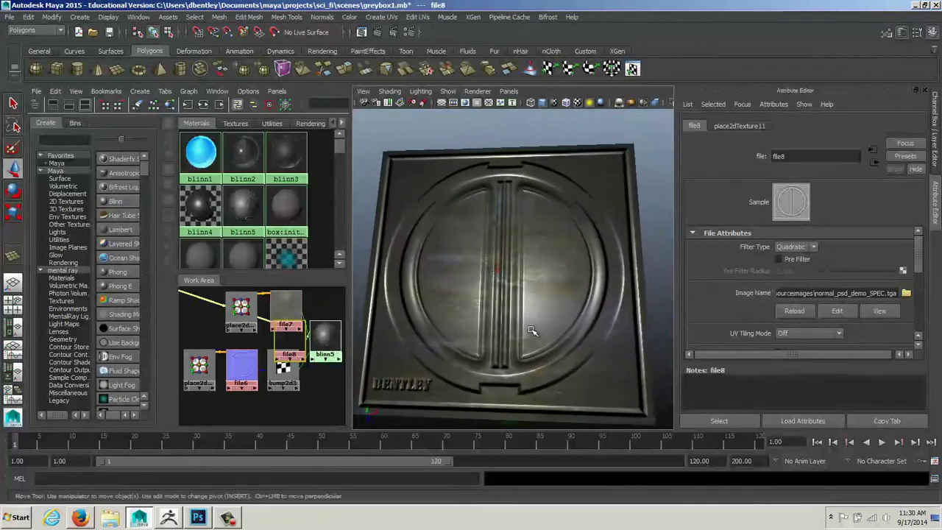
pyautogui.keyDown('alt'); pyautogui.moveTo(534, 330); pyautogui.dragTo(496, 330, button='right'); pyautogui.keyUp('alt')
pyautogui.keyDown('alt'); pyautogui.moveTo(496, 331); pyautogui.dragTo(449, 309); pyautogui.keyUp('alt')
pyautogui.moveTo(326, 337); pyautogui.dragTo(335, 334)
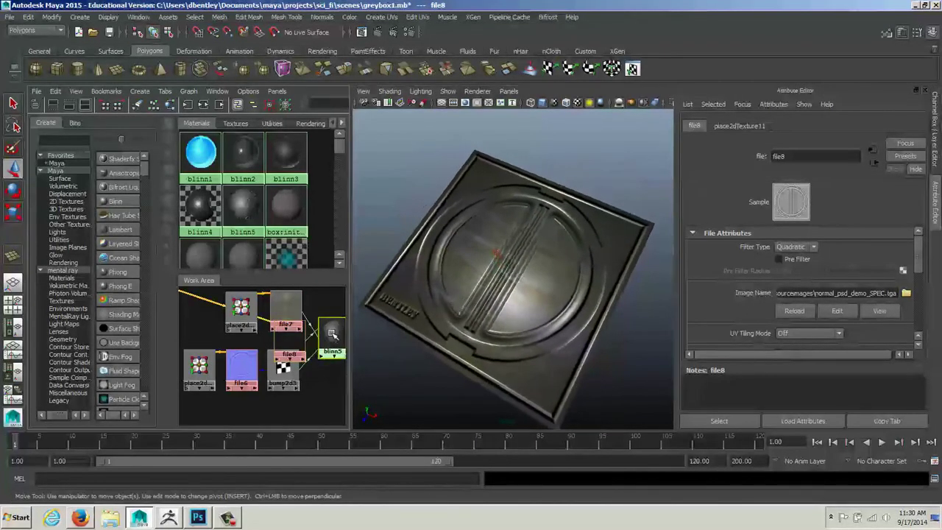
# Regraph blinn5's shading network and replace the image of its specular color file texture with normal_psd_demo.tga from sourceimages
pyautogui.moveTo(918, 274); pyautogui.dragTo(916, 254)
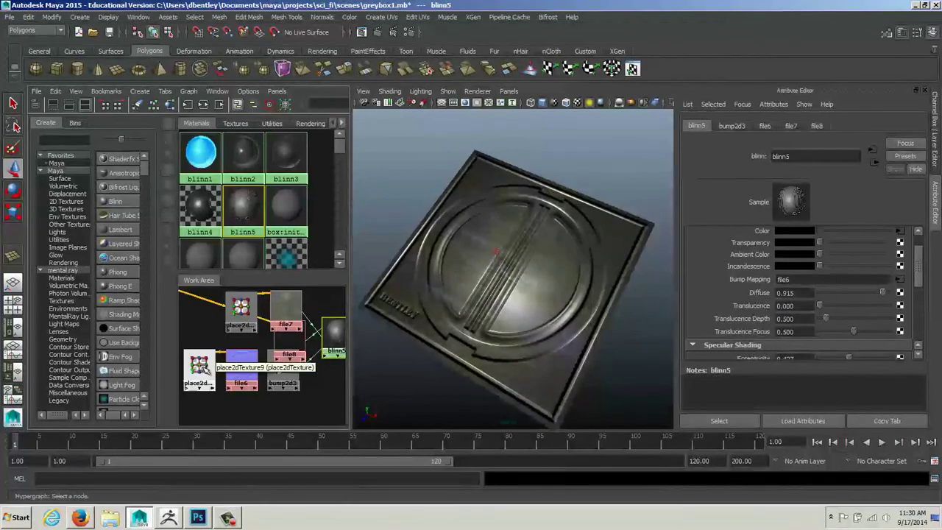
pyautogui.moveTo(334, 350); pyautogui.dragTo(337, 362, button='right')
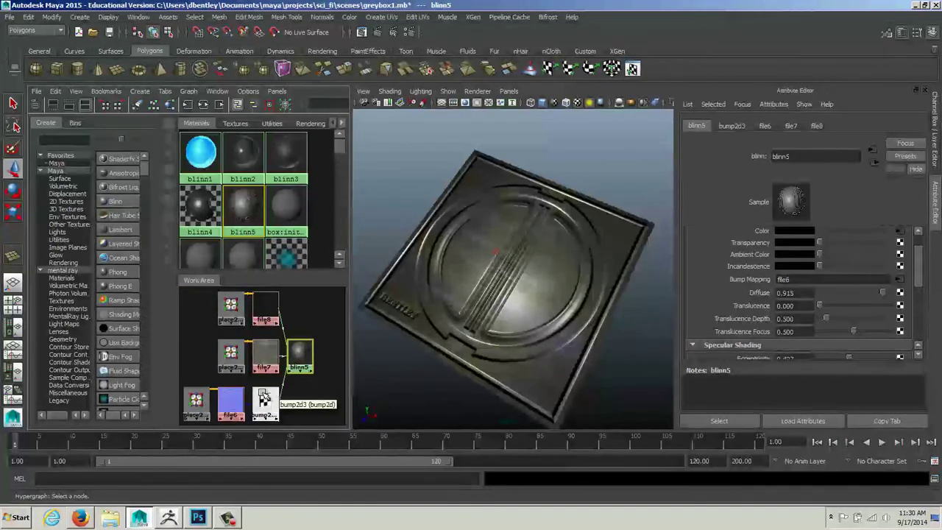
pyautogui.click(262, 307)
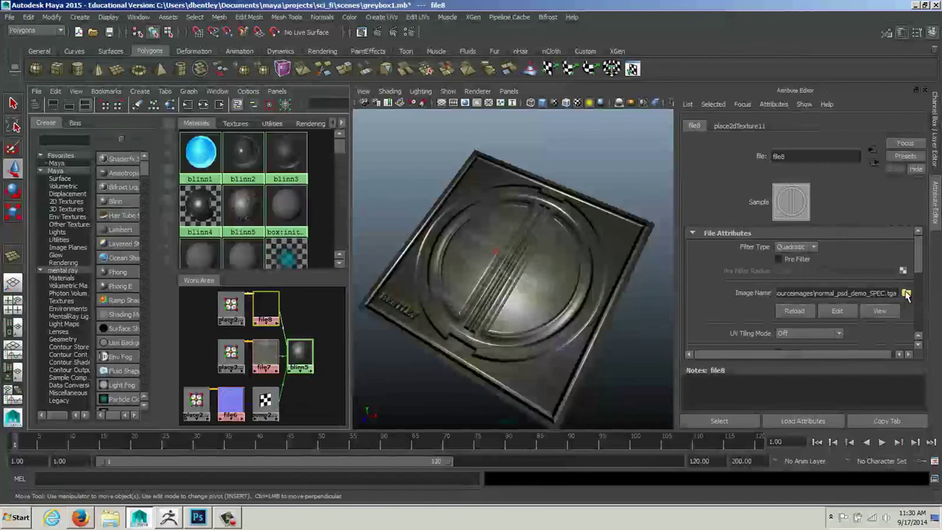
pyautogui.click(905, 292)
pyautogui.click(234, 386)
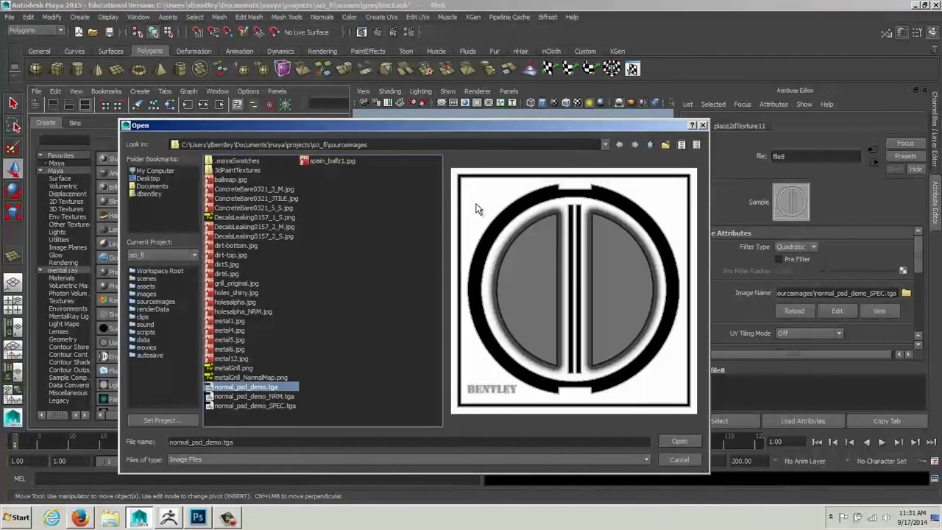
pyautogui.click(668, 438)
# Move the point light around above the plane and inspect the resulting specular highlights from several angles
pyautogui.moveTo(544, 330)
pyautogui.keyDown('alt'); pyautogui.mouseDown()
pyautogui.moveTo(506, 311)
pyautogui.moveTo(489, 324)
pyautogui.moveTo(490, 342)
pyautogui.moveTo(531, 324)
pyautogui.mouseUp(); pyautogui.keyUp('alt')
pyautogui.click(495, 259)
pyautogui.moveTo(495, 259); pyautogui.dragTo(474, 242)
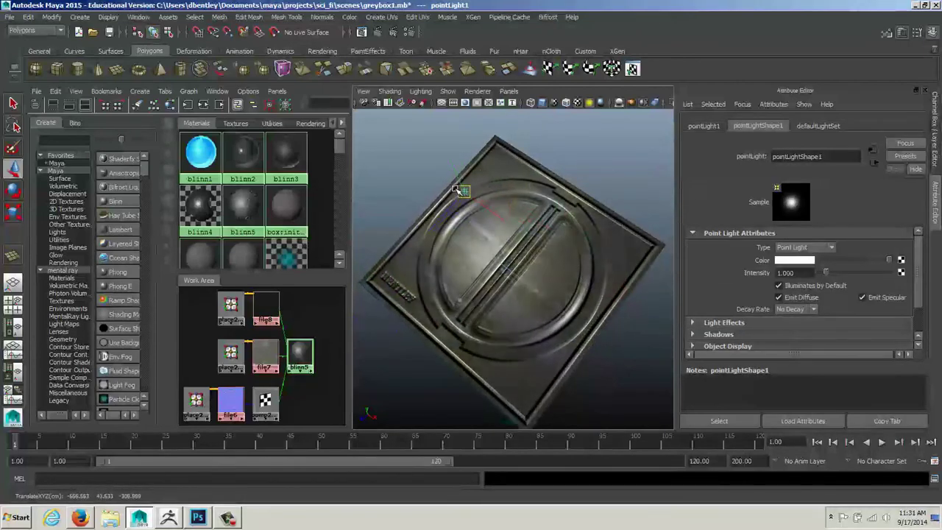
pyautogui.moveTo(434, 175); pyautogui.dragTo(490, 193)
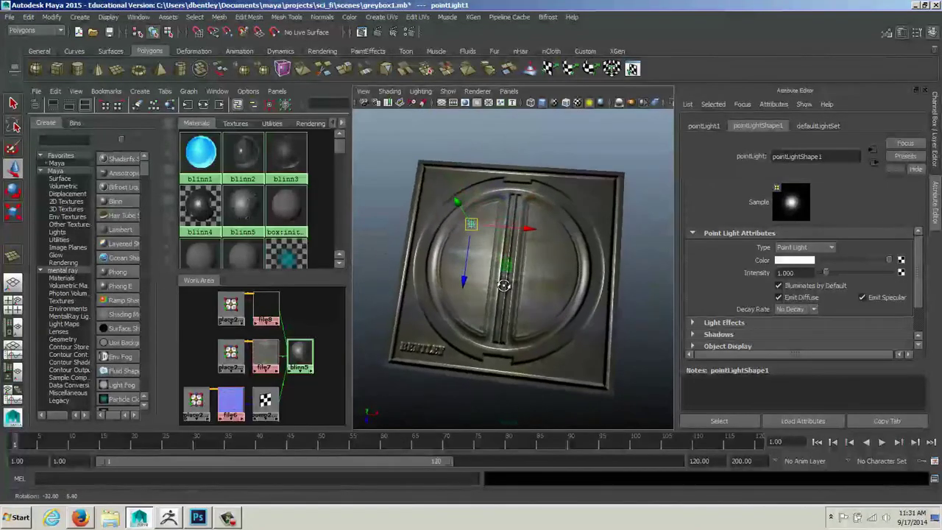
pyautogui.keyDown('alt'); pyautogui.moveTo(509, 289); pyautogui.dragTo(512, 299, button='right'); pyautogui.keyUp('alt')
pyautogui.keyDown('alt'); pyautogui.moveTo(490, 299); pyautogui.dragTo(520, 326); pyautogui.keyUp('alt')
pyautogui.keyDown('alt'); pyautogui.moveTo(436, 327); pyautogui.dragTo(477, 320); pyautogui.keyUp('alt')
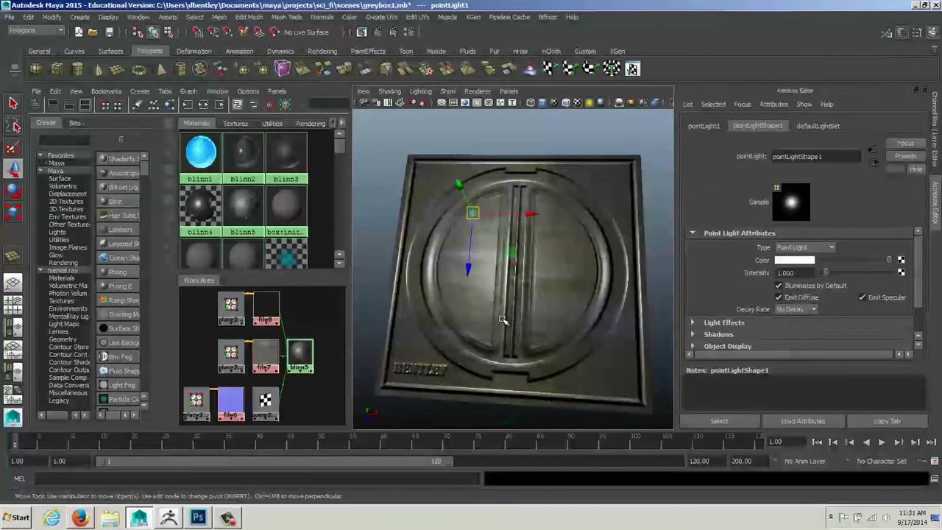
pyautogui.click(229, 518)
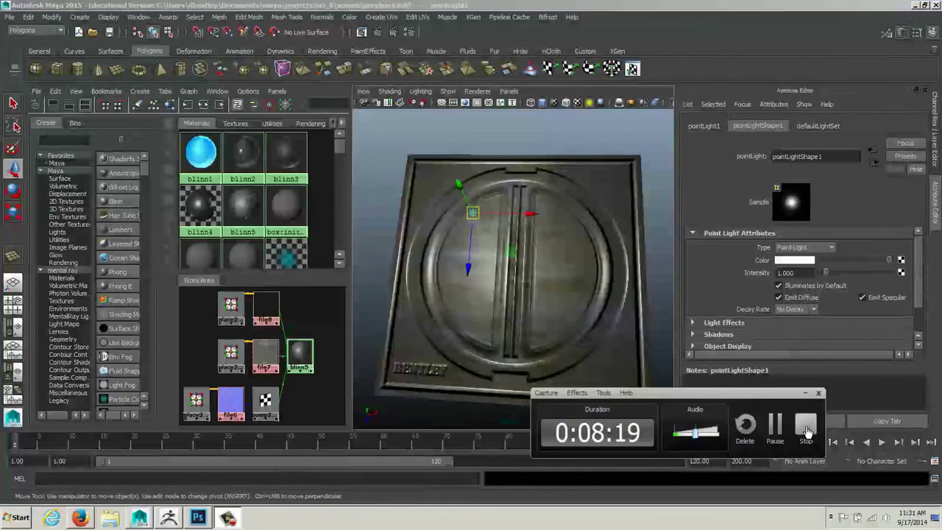